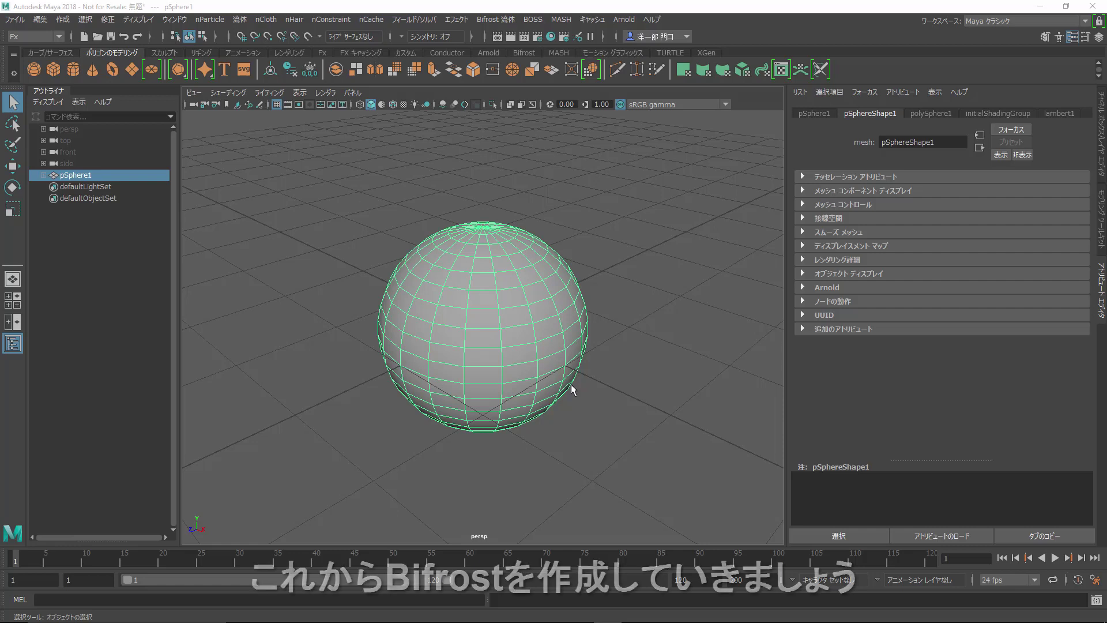
# Scale pSphere1 up uniformly to about 17.6 and display the scene in wireframe.
pyautogui.scroll(-5, 571, 384)
pyautogui.scroll(-2, 571, 384)
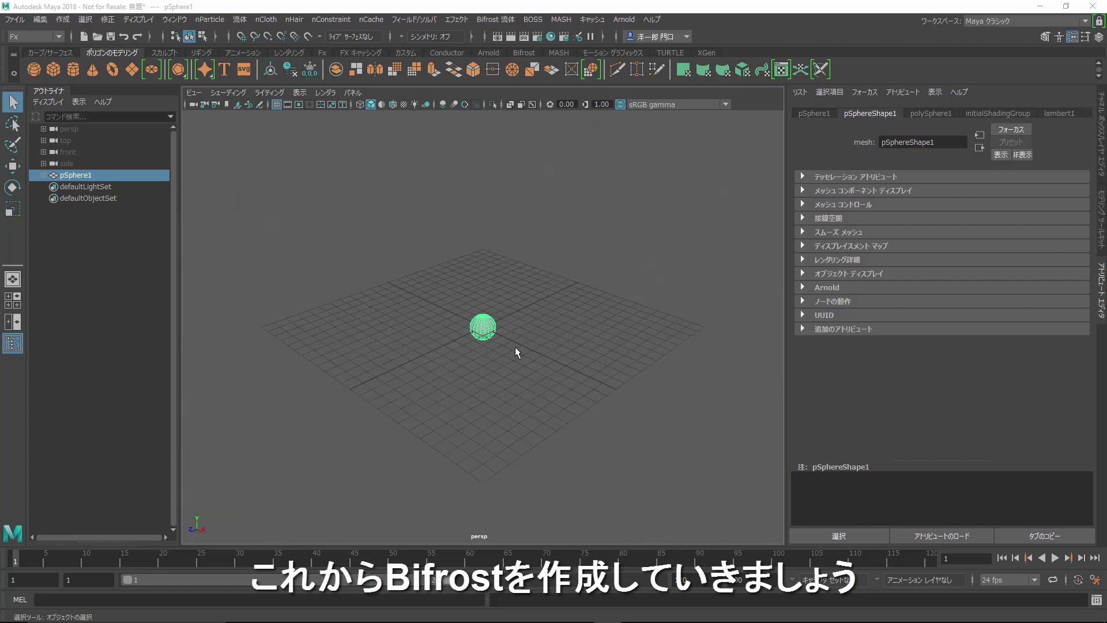
pyautogui.click(507, 324)
pyautogui.press('r')
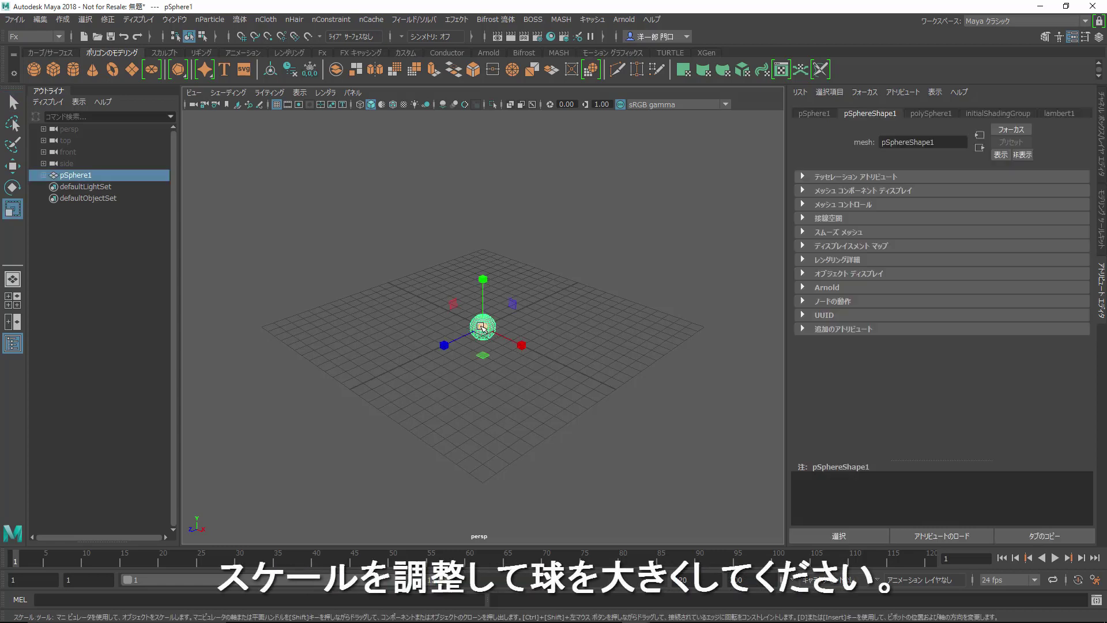
pyautogui.moveTo(484, 327); pyautogui.dragTo(513, 313)
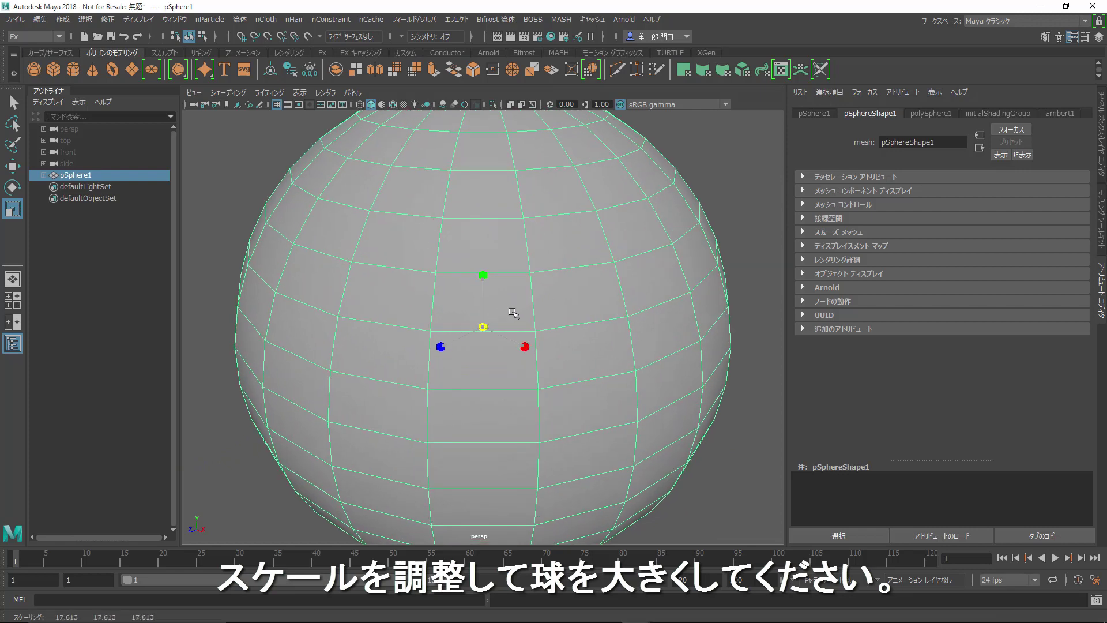
pyautogui.press('4')
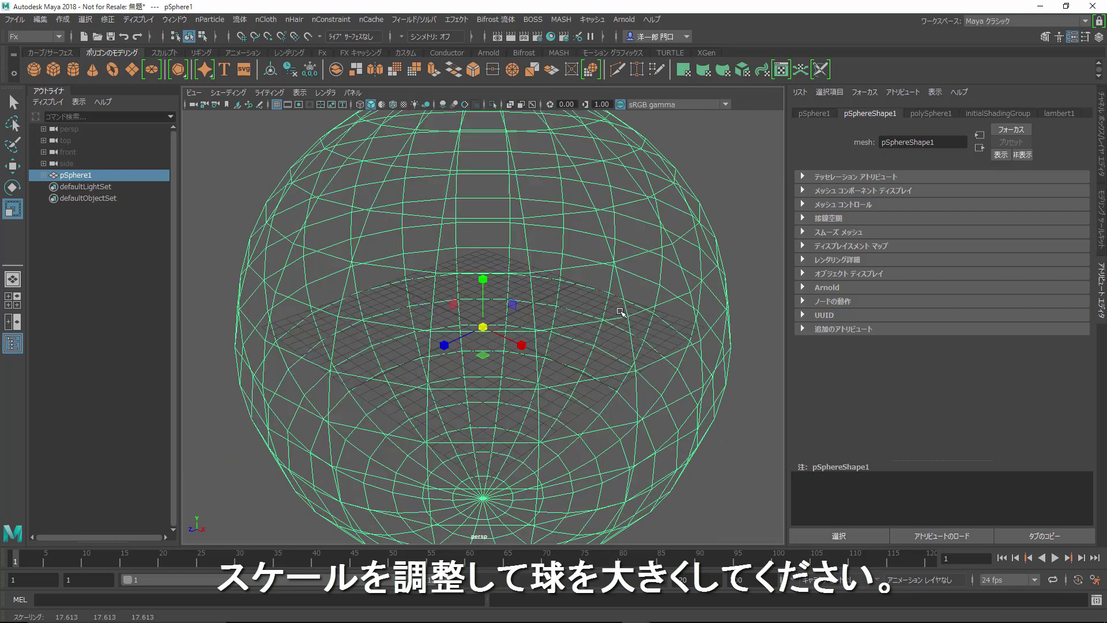
pyautogui.moveTo(622, 427)
pyautogui.keyDown('alt'); pyautogui.mouseDown()
pyautogui.moveTo(577, 415)
pyautogui.moveTo(640, 385)
pyautogui.mouseUp(); pyautogui.keyUp('alt')
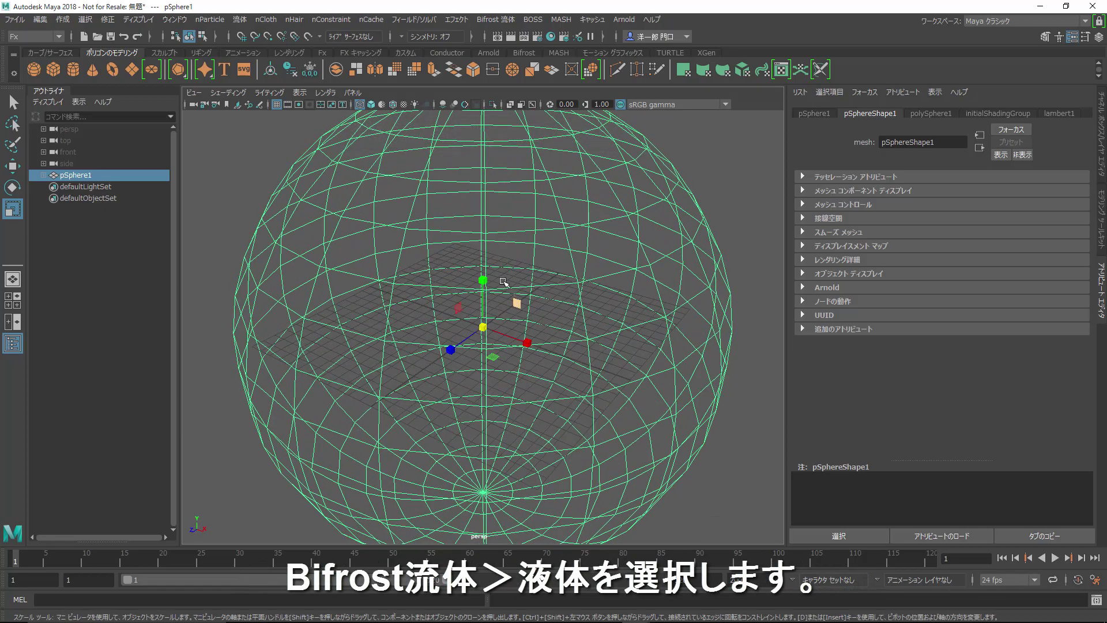
# Create a Bifrost liquid from the sphere.
pyautogui.click(514, 20)
pyautogui.click(517, 45)
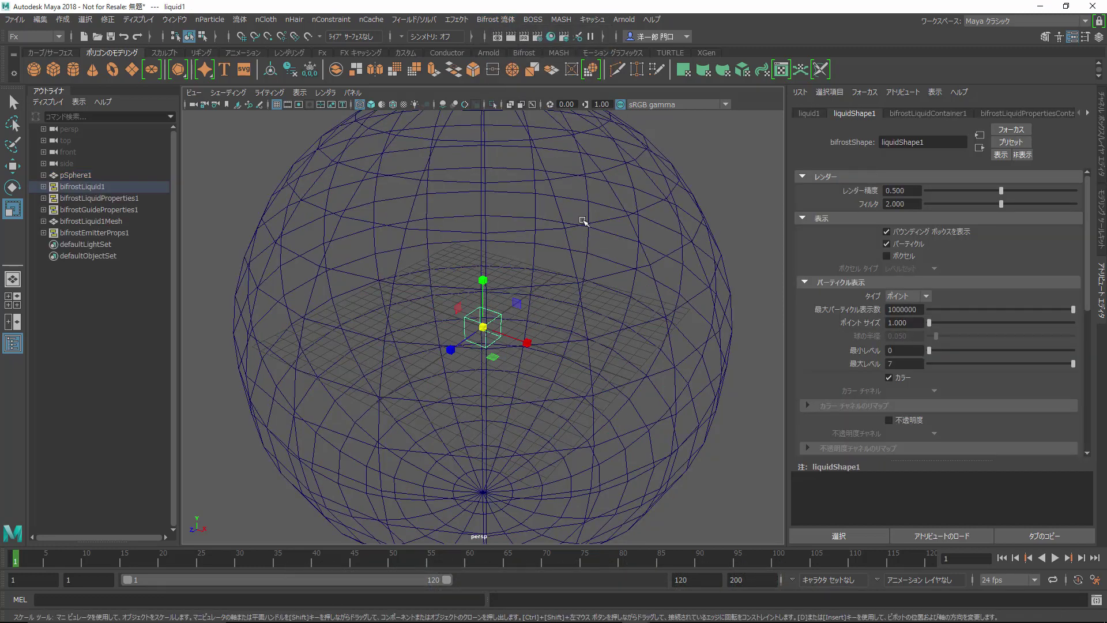
pyautogui.scroll(-2, 600, 224)
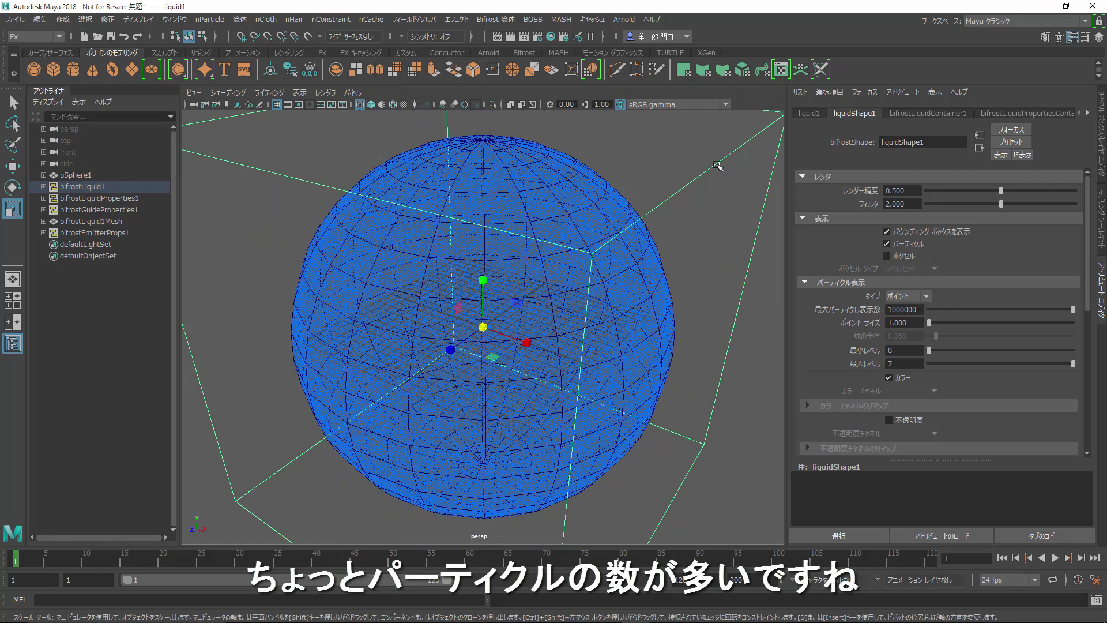
# Set the liquid's master voxel size from 0.500 to 1.000.
pyautogui.click(1021, 114)
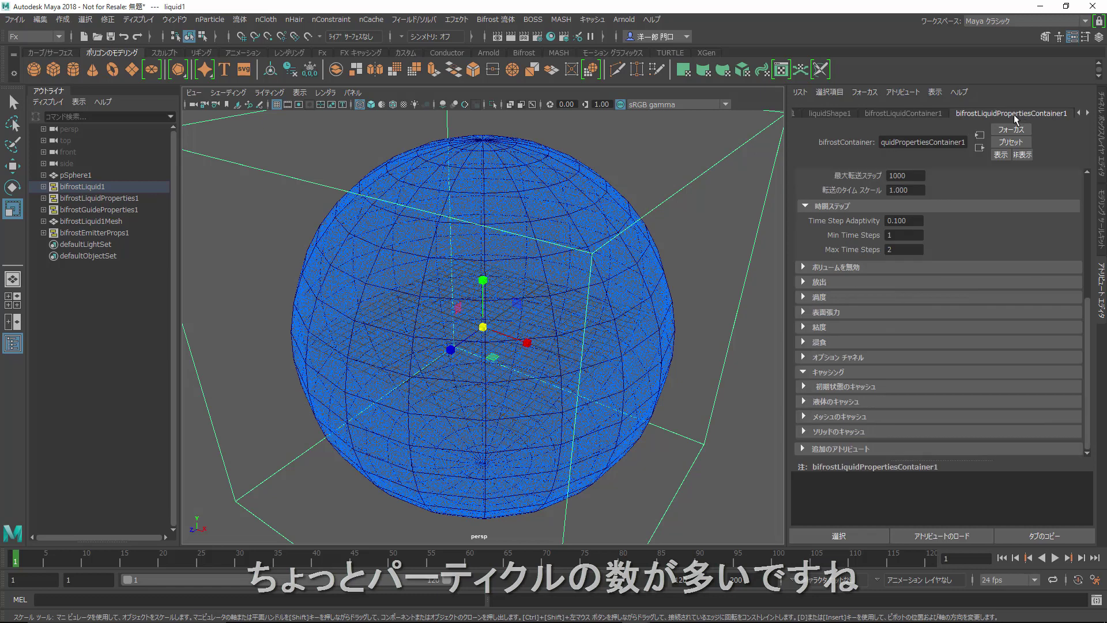
pyautogui.click(935, 115)
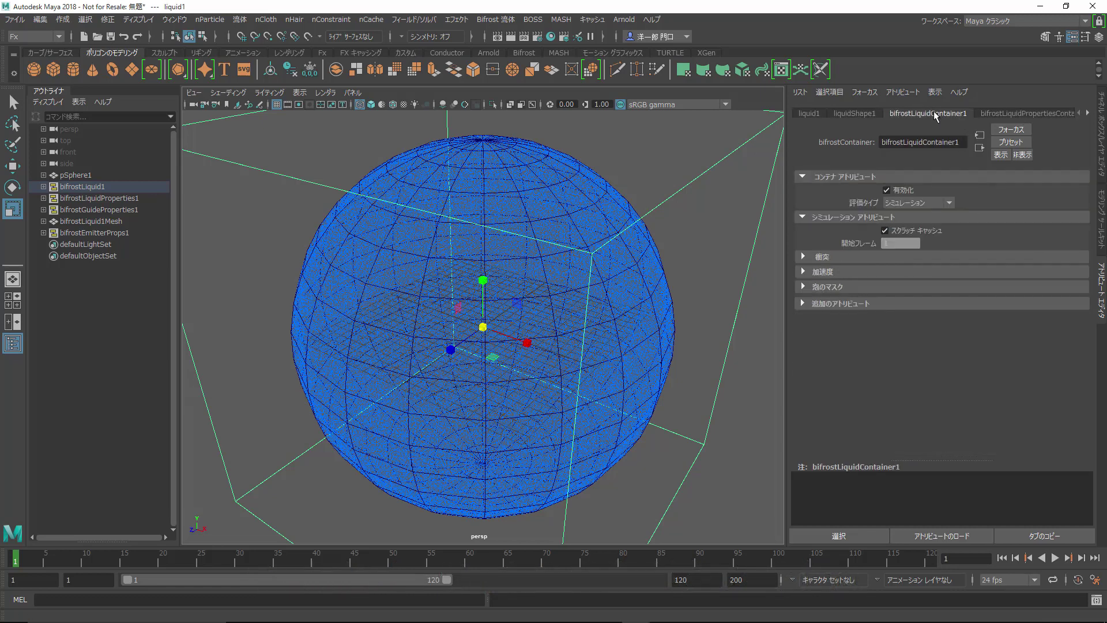
pyautogui.click(1004, 113)
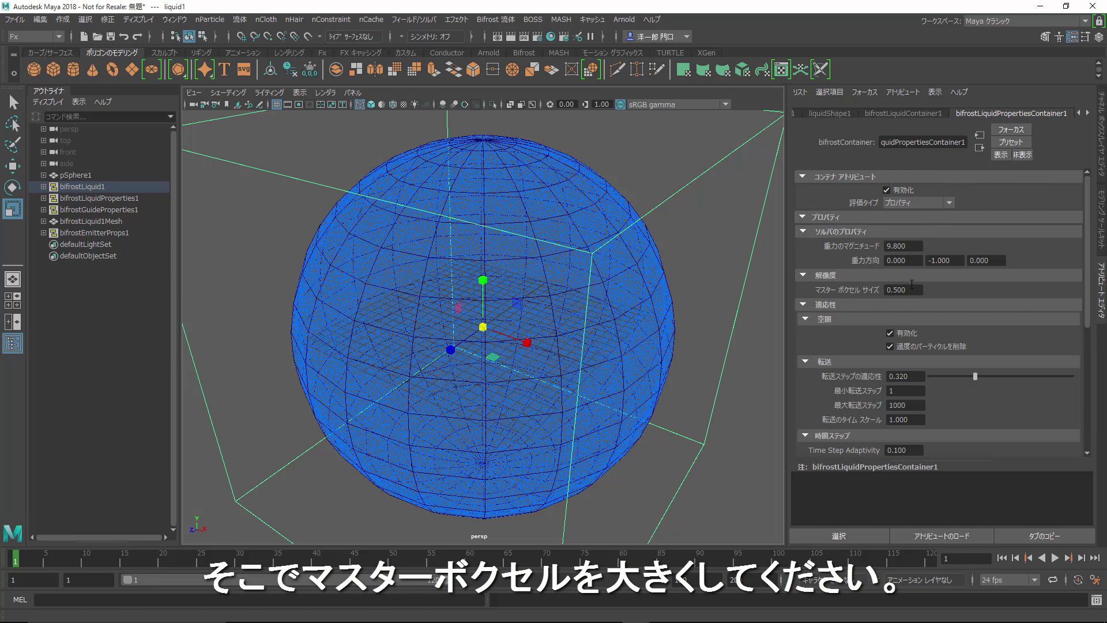
pyautogui.write('1')
pyautogui.press('Return')
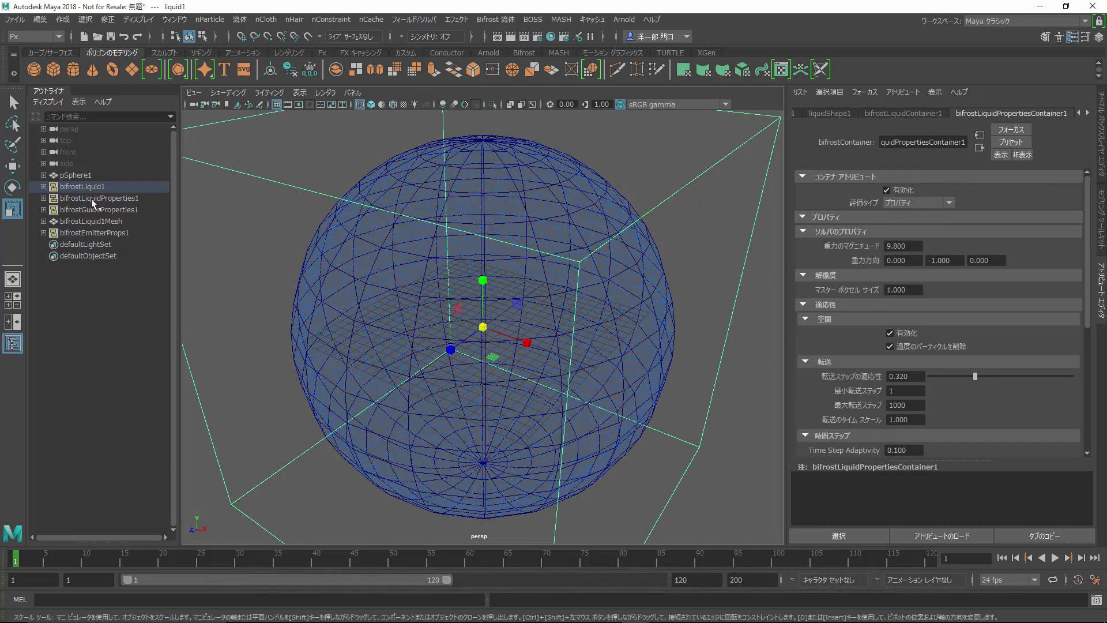
# Hide the polygon sphere pSphere1.
pyautogui.click(75, 175)
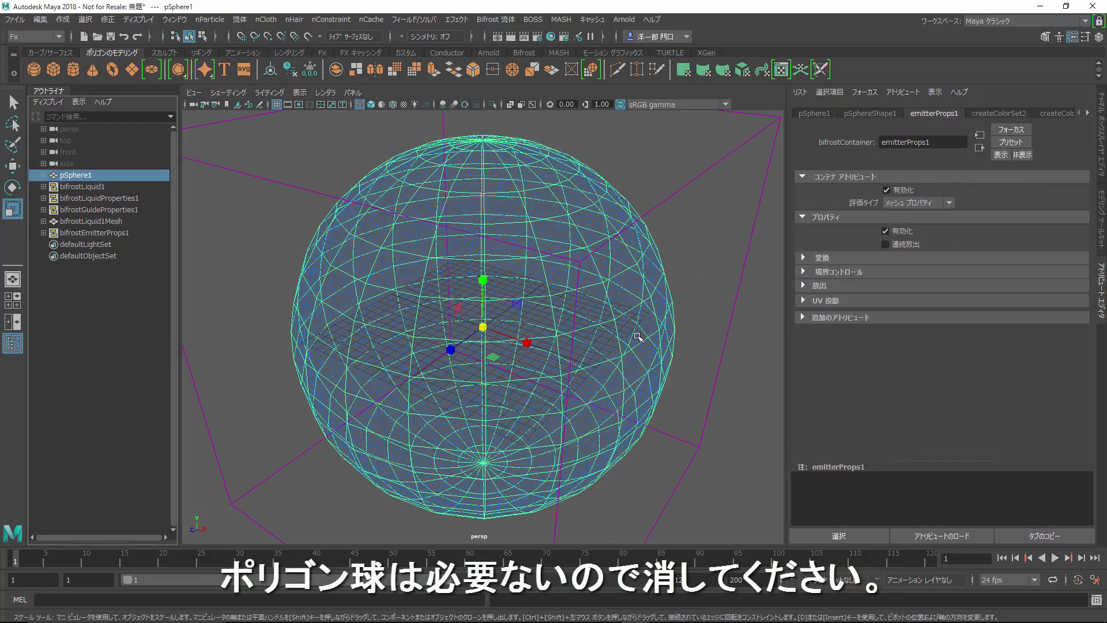
pyautogui.hotkey('ctrl', 'h')
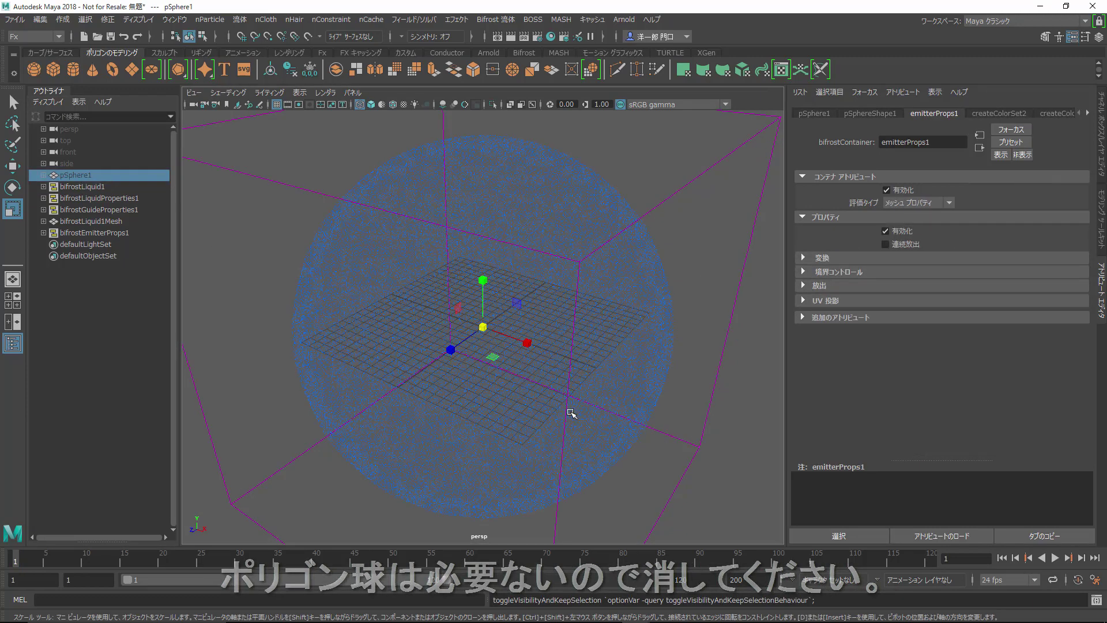
pyautogui.moveTo(573, 408)
pyautogui.keyDown('alt'); pyautogui.mouseDown()
pyautogui.moveTo(594, 383)
pyautogui.moveTo(574, 405)
pyautogui.mouseUp(); pyautogui.keyUp('alt')
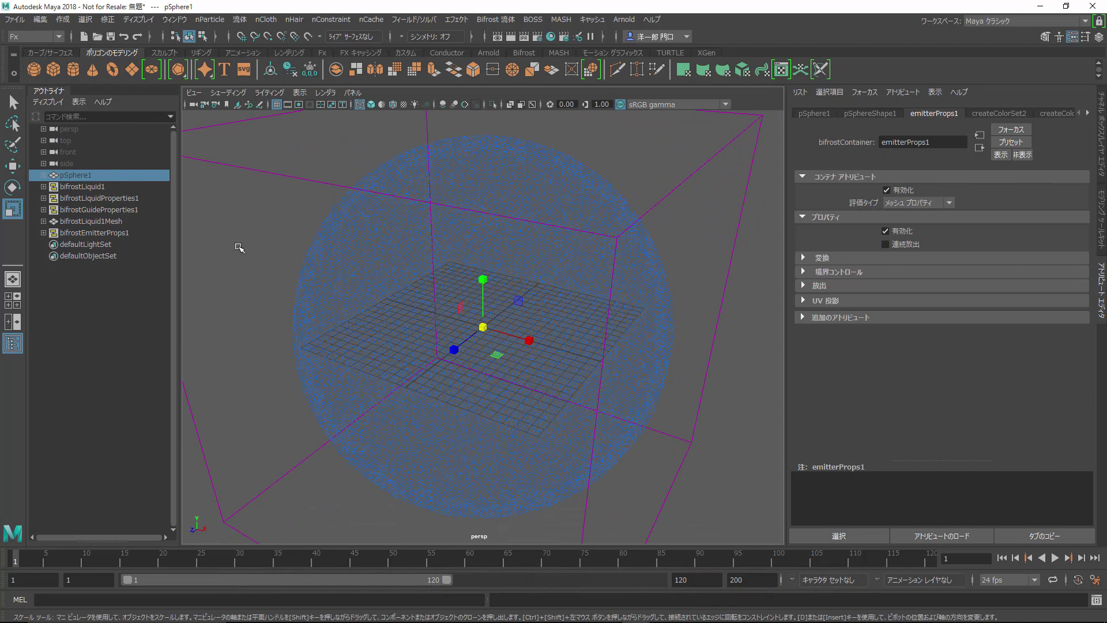
# Add a Bifrost motion field to bifrostLiquid1.
pyautogui.click(82, 186)
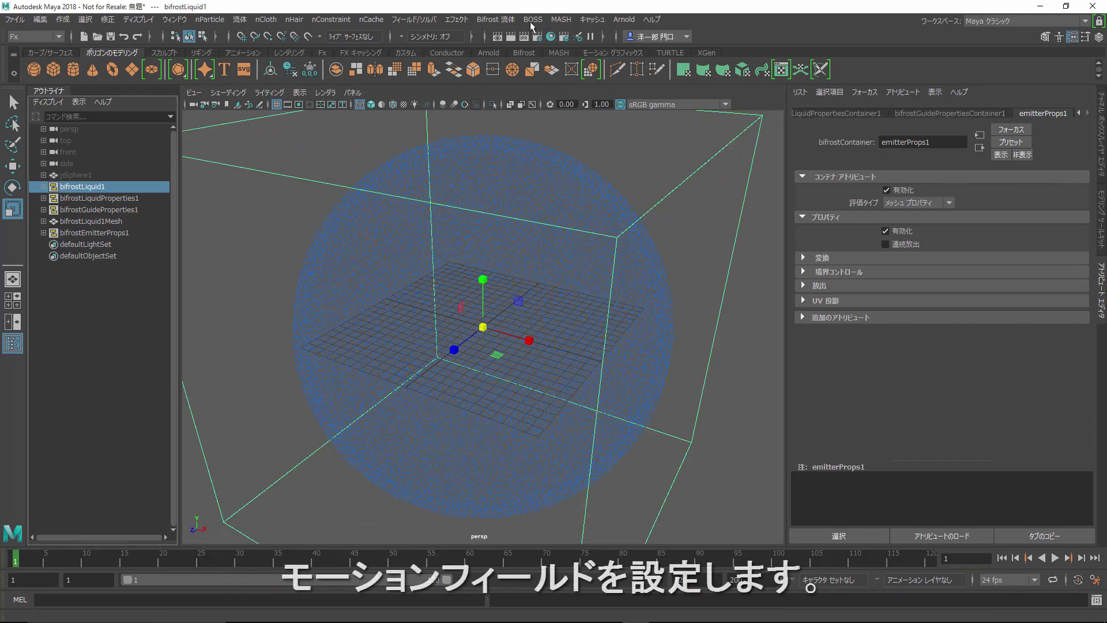
pyautogui.click(495, 19)
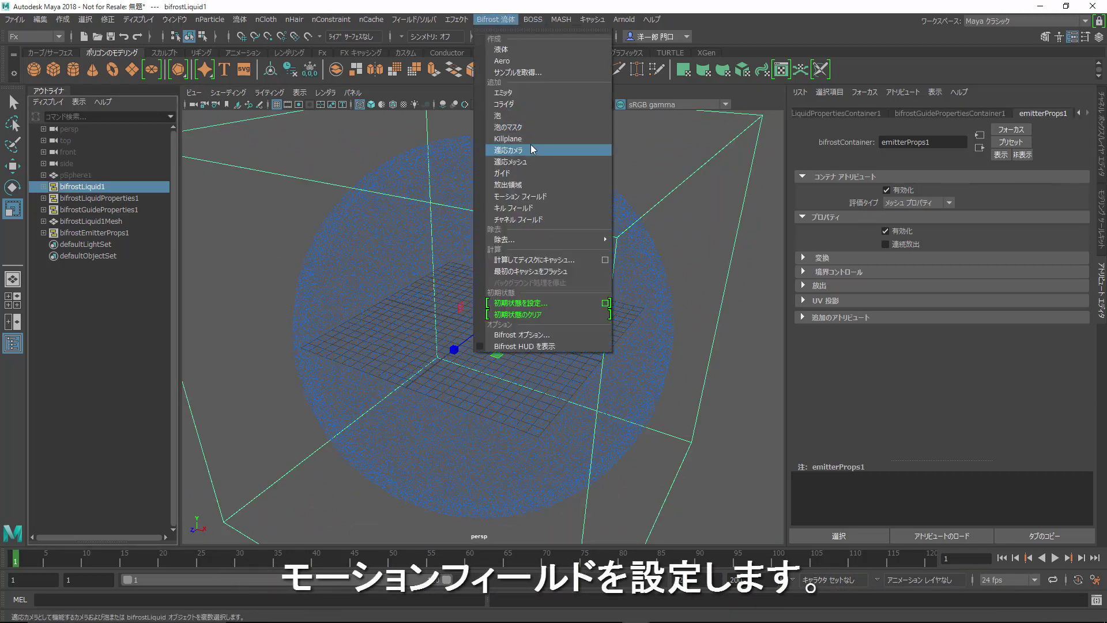
pyautogui.click(552, 196)
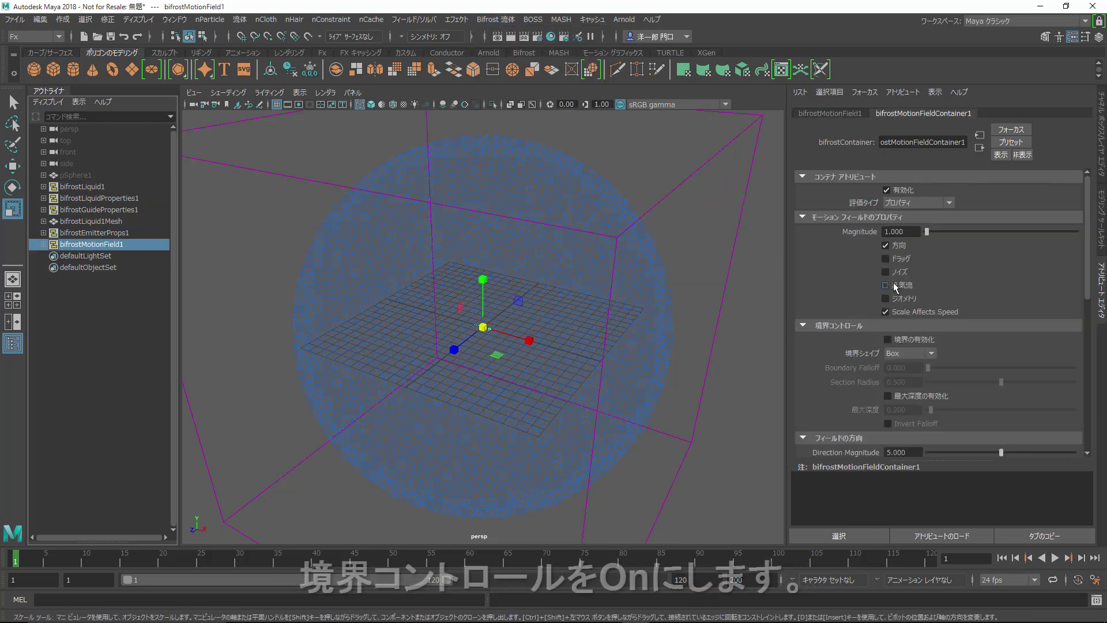
# Enable the motion field's boundary and set its shape to Sphere.
pyautogui.scroll(-1, 892, 303)
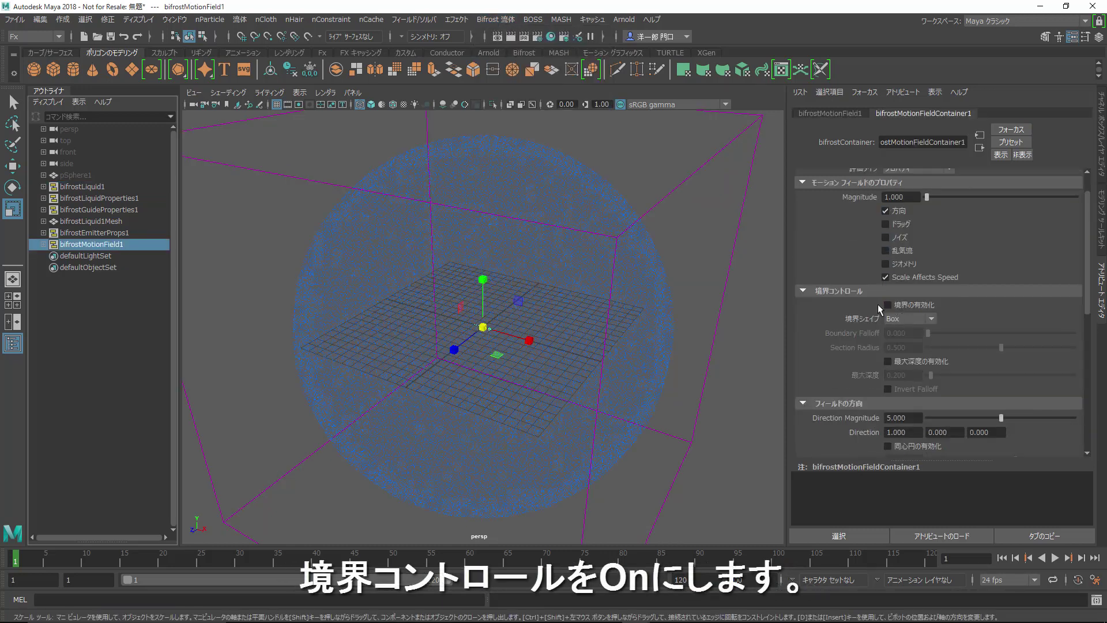
pyautogui.click(886, 304)
pyautogui.click(918, 319)
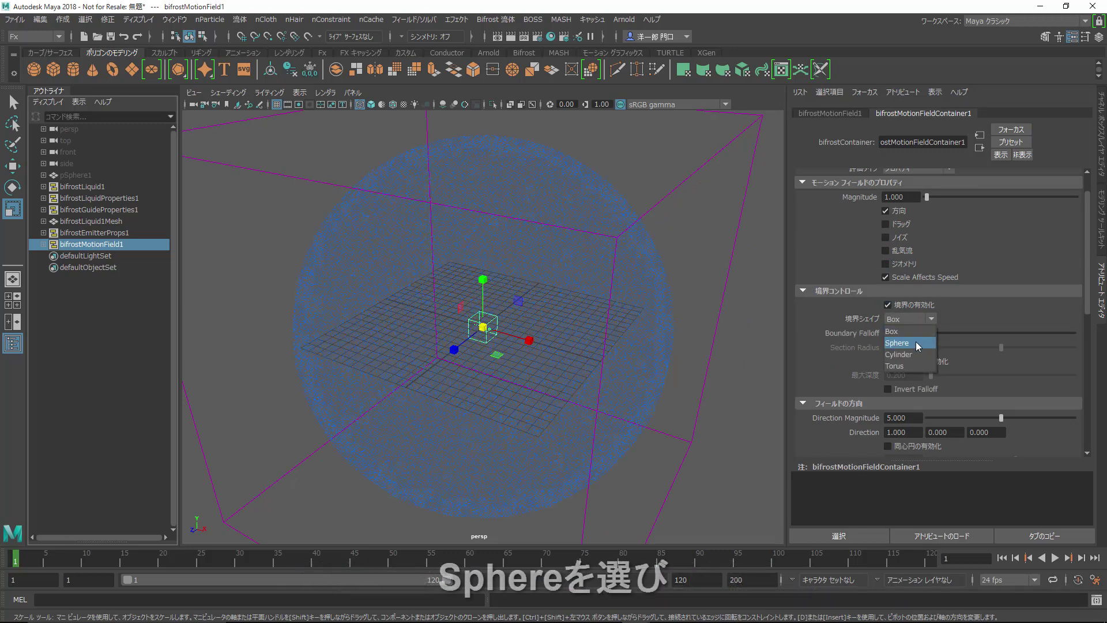
pyautogui.click(916, 341)
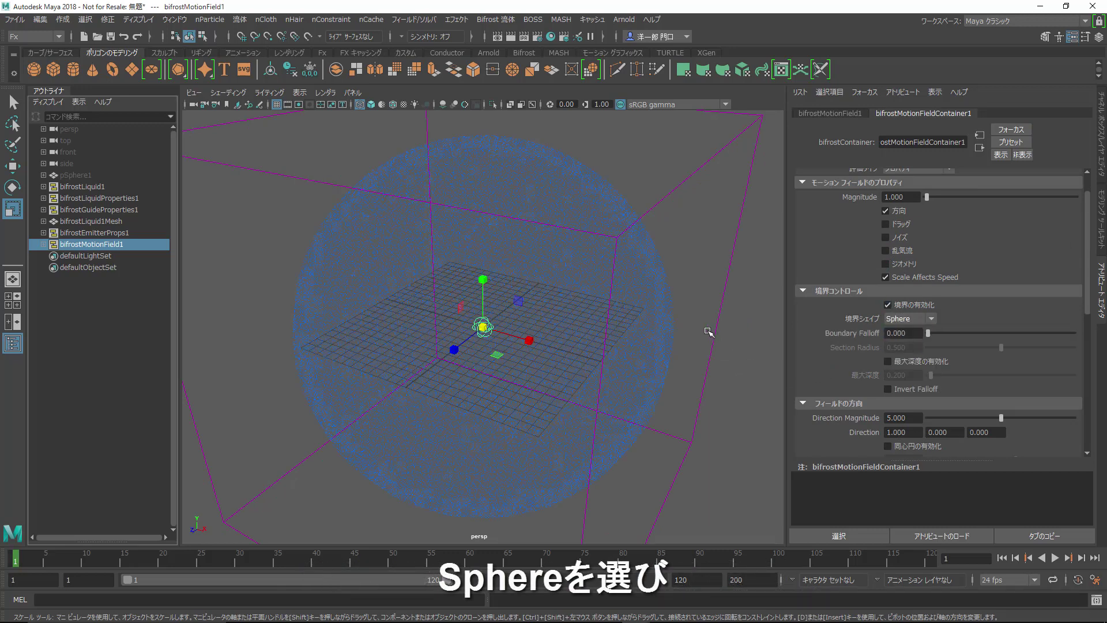
# Scale the motion field up until it encloses the whole liquid.
pyautogui.click(483, 327)
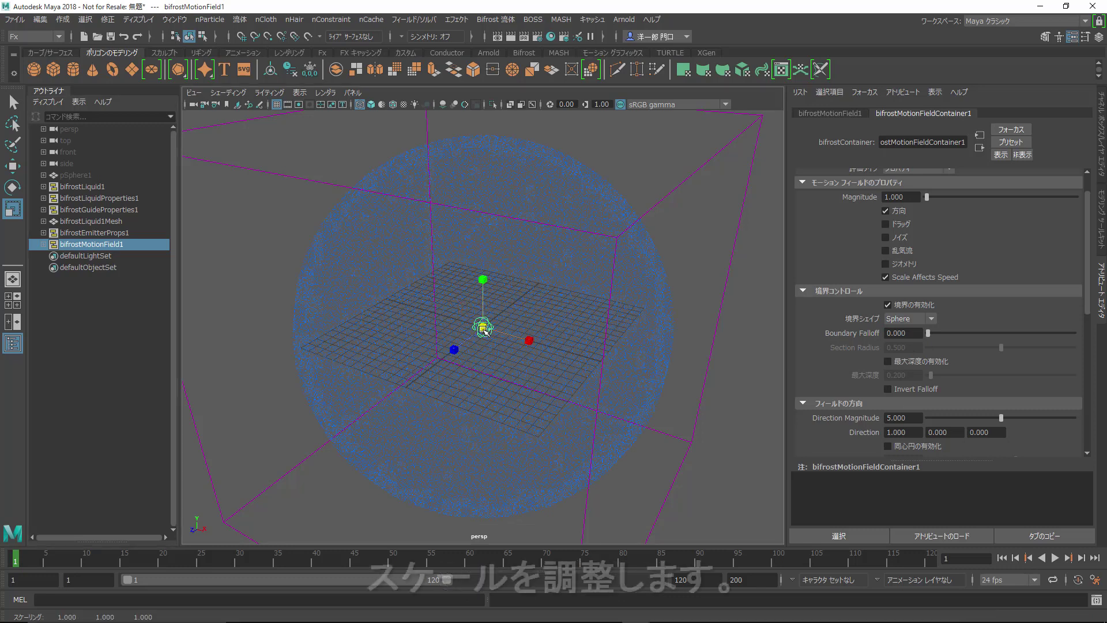
pyautogui.moveTo(569, 271)
pyautogui.mouseDown(button='middle')
pyautogui.moveTo(750, 153)
pyautogui.moveTo(836, 117)
pyautogui.mouseUp(button='middle')
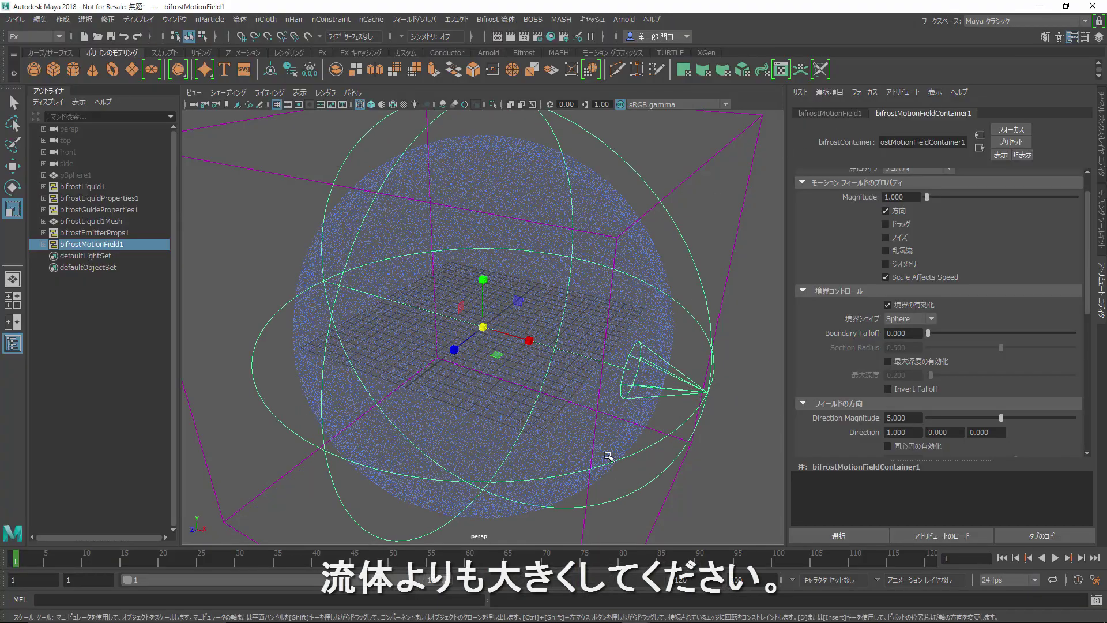
pyautogui.moveTo(611, 314)
pyautogui.keyDown('alt'); pyautogui.mouseDown()
pyautogui.moveTo(569, 438)
pyautogui.moveTo(525, 439)
pyautogui.moveTo(568, 449)
pyautogui.moveTo(623, 440)
pyautogui.moveTo(601, 445)
pyautogui.mouseUp(); pyautogui.keyUp('alt')
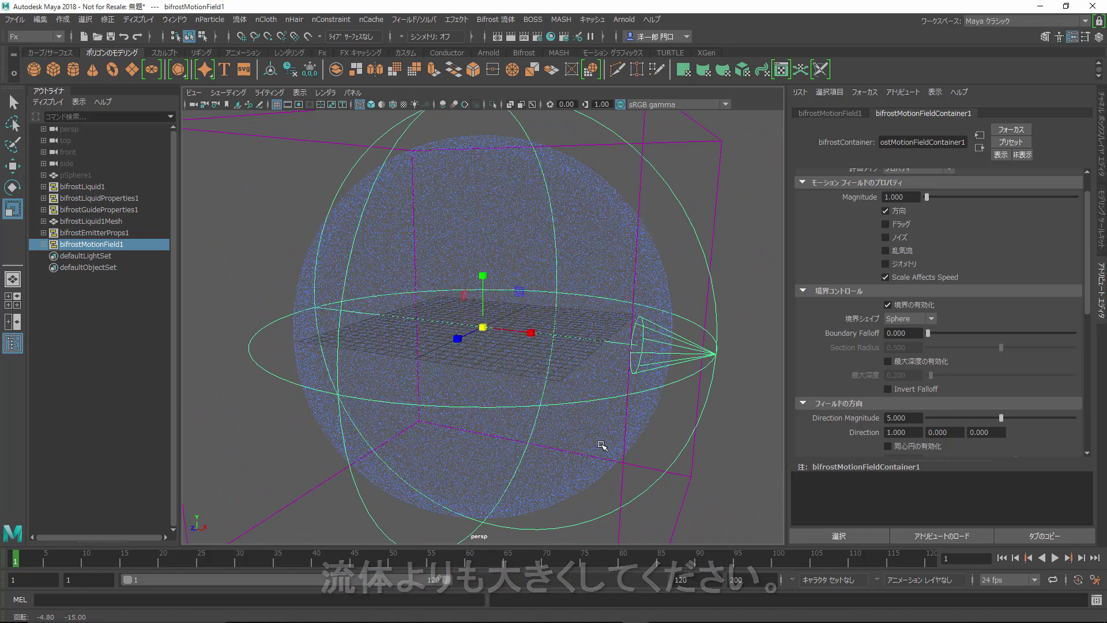
# Disable the directional push and set the concentric force to -4.000 to pull inward.
pyautogui.click(886, 211)
pyautogui.scroll(-5, 851, 333)
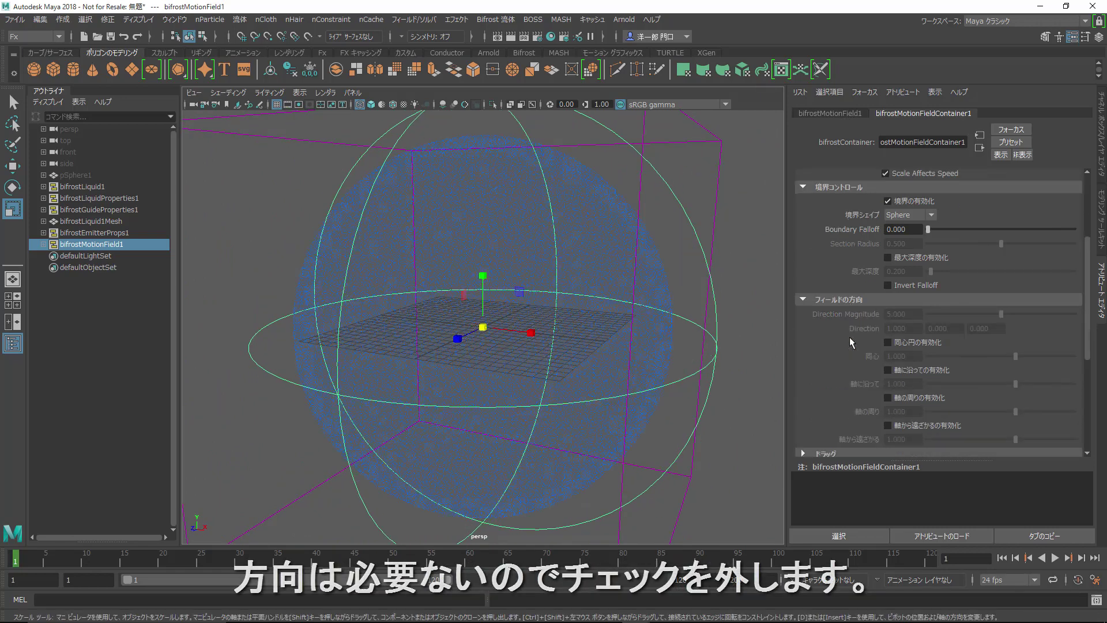
pyautogui.click(888, 308)
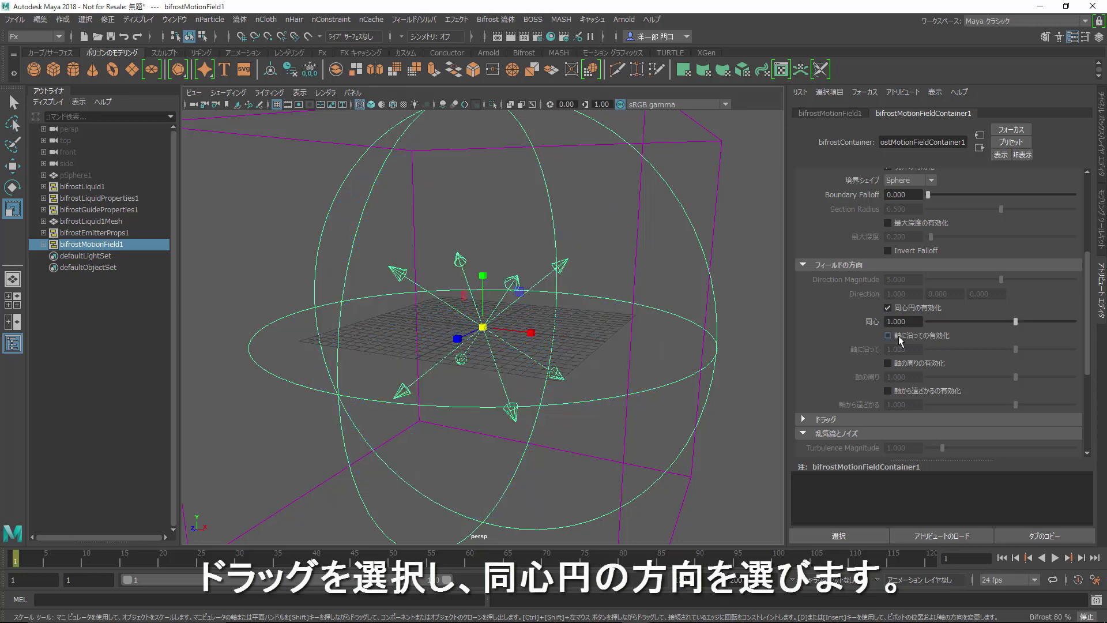
pyautogui.click(912, 322)
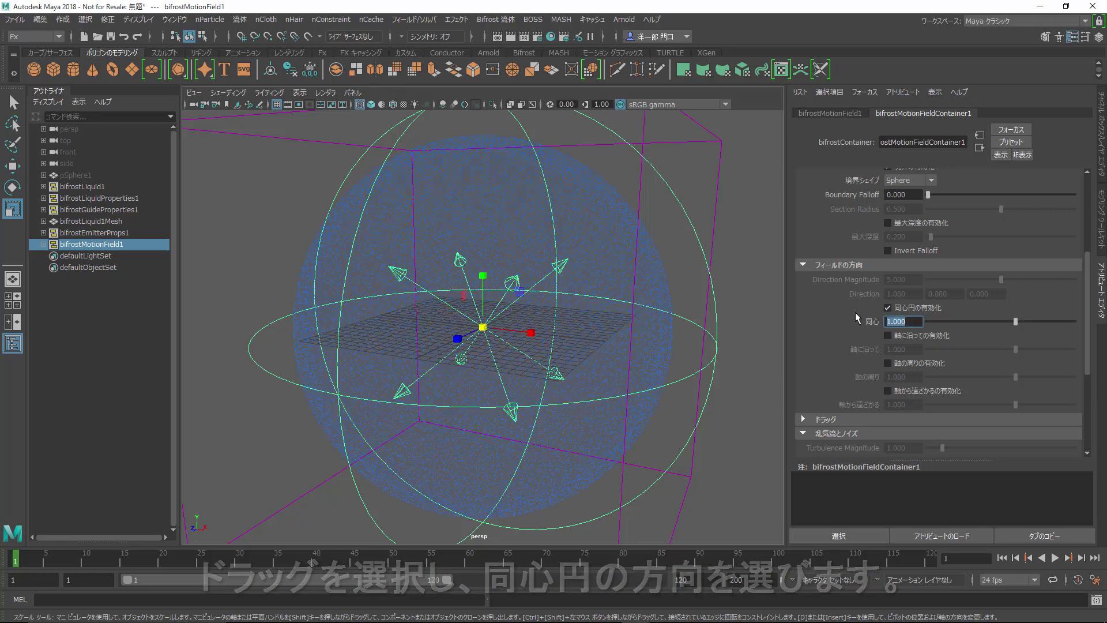
pyautogui.write('-4')
pyautogui.press('Return')
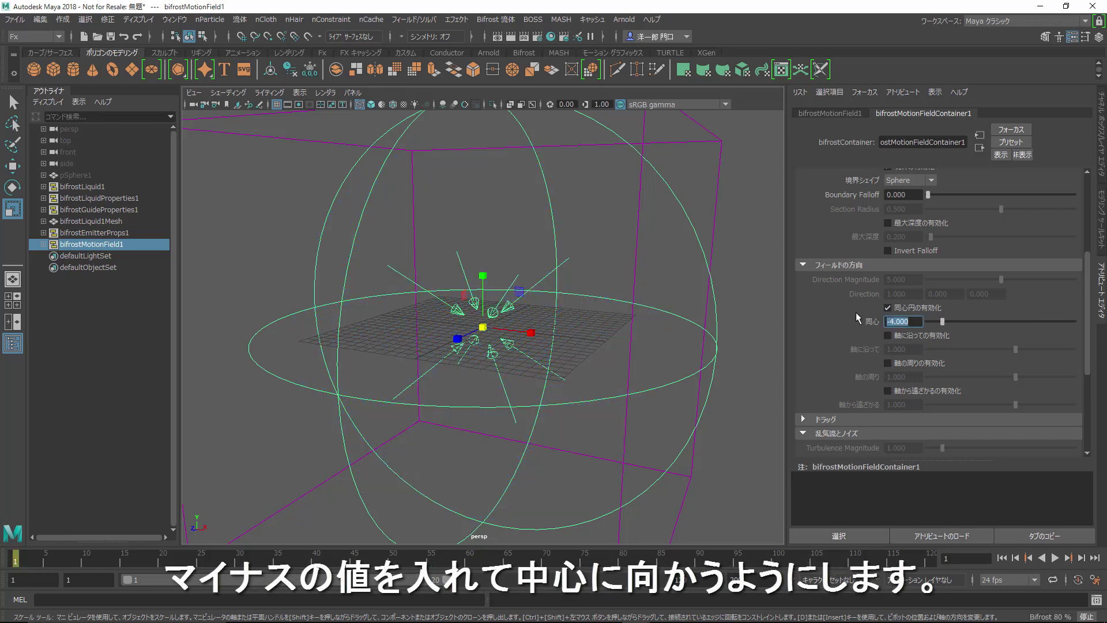
# Enable turbulence on the motion field.
pyautogui.scroll(3, 876, 221)
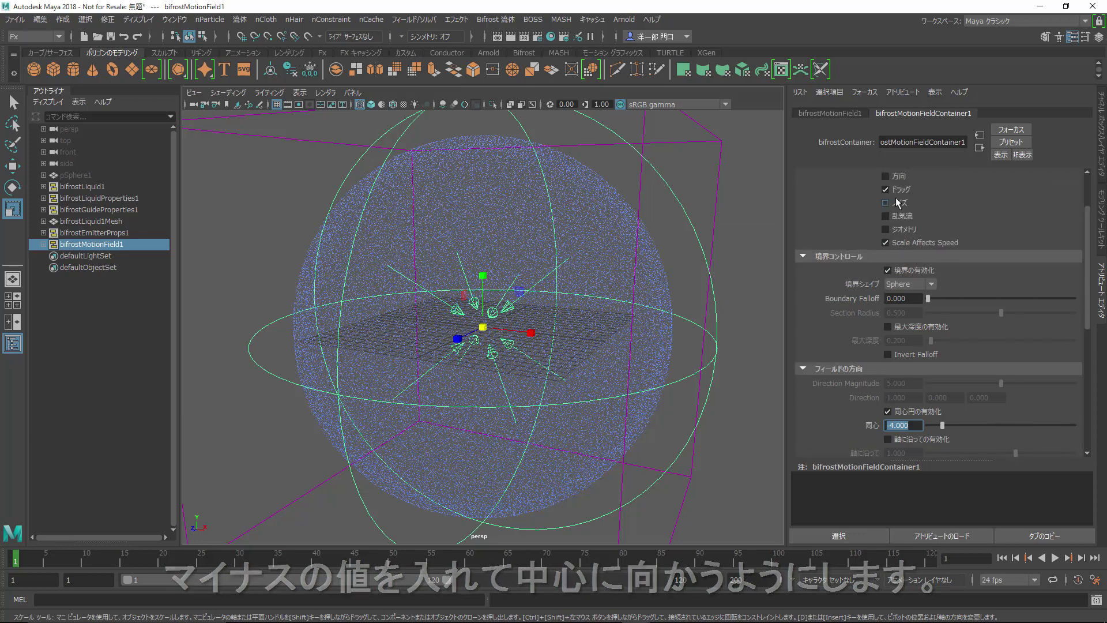
pyautogui.click(893, 214)
pyautogui.scroll(-5, 849, 320)
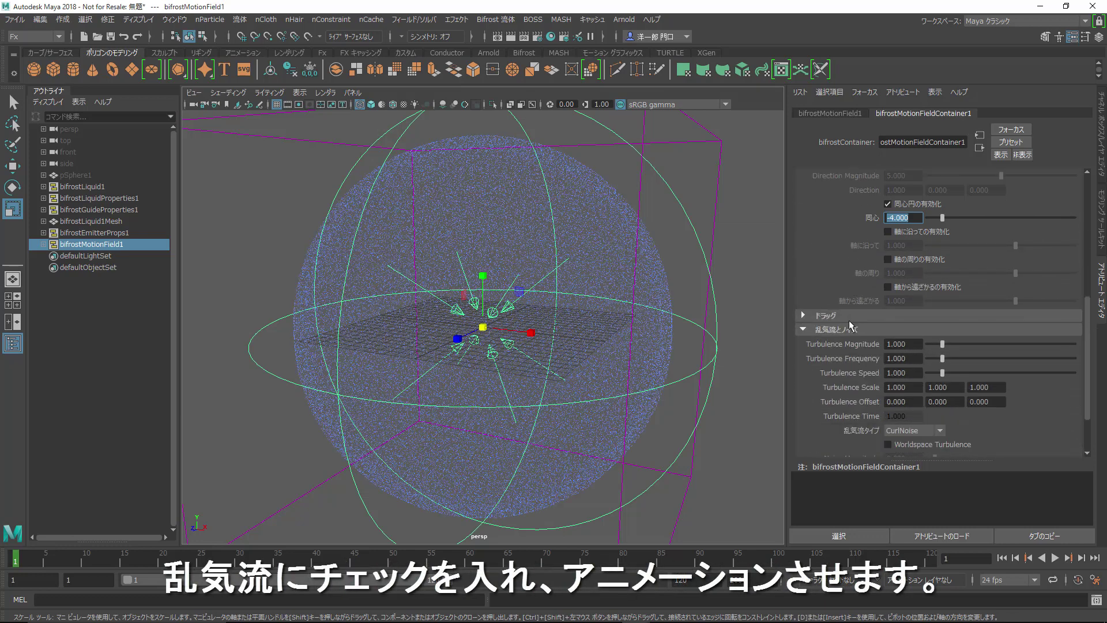
pyautogui.scroll(2, 916, 385)
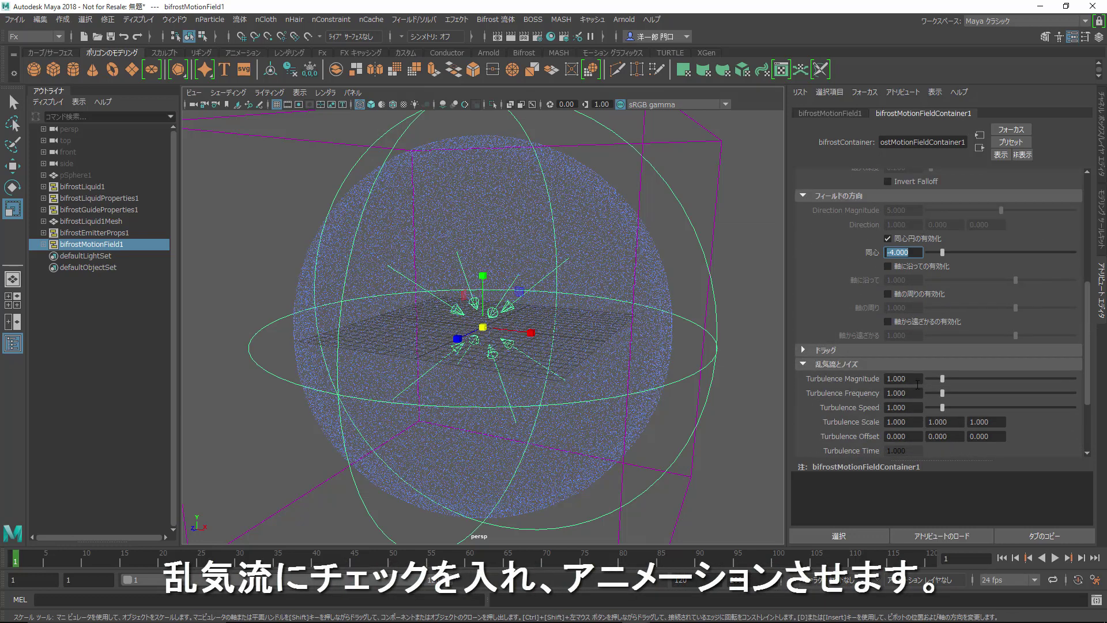
pyautogui.scroll(3, 917, 384)
pyautogui.scroll(5, 917, 384)
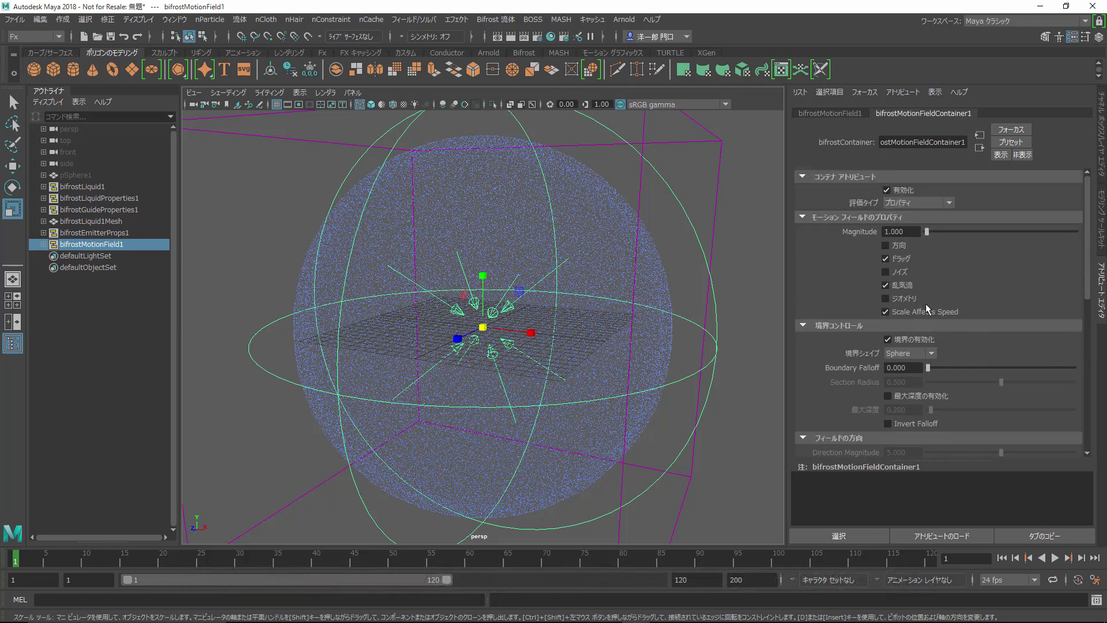
pyautogui.scroll(-3, 935, 329)
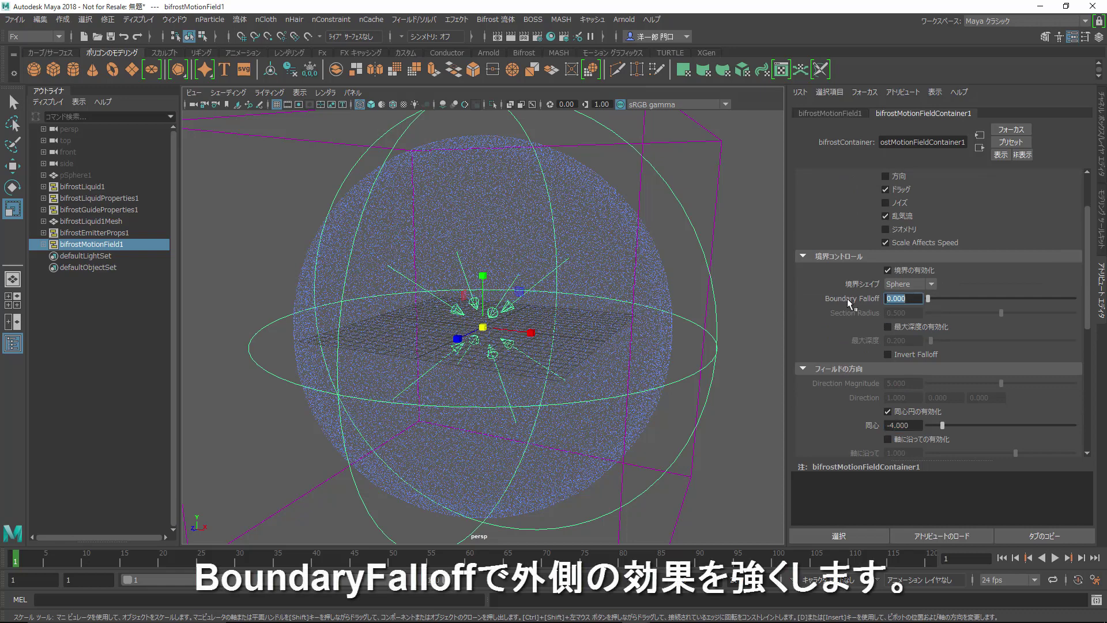
# Set the motion field's Boundary Falloff to -1.000.
pyautogui.write('-1')
pyautogui.press('Return')
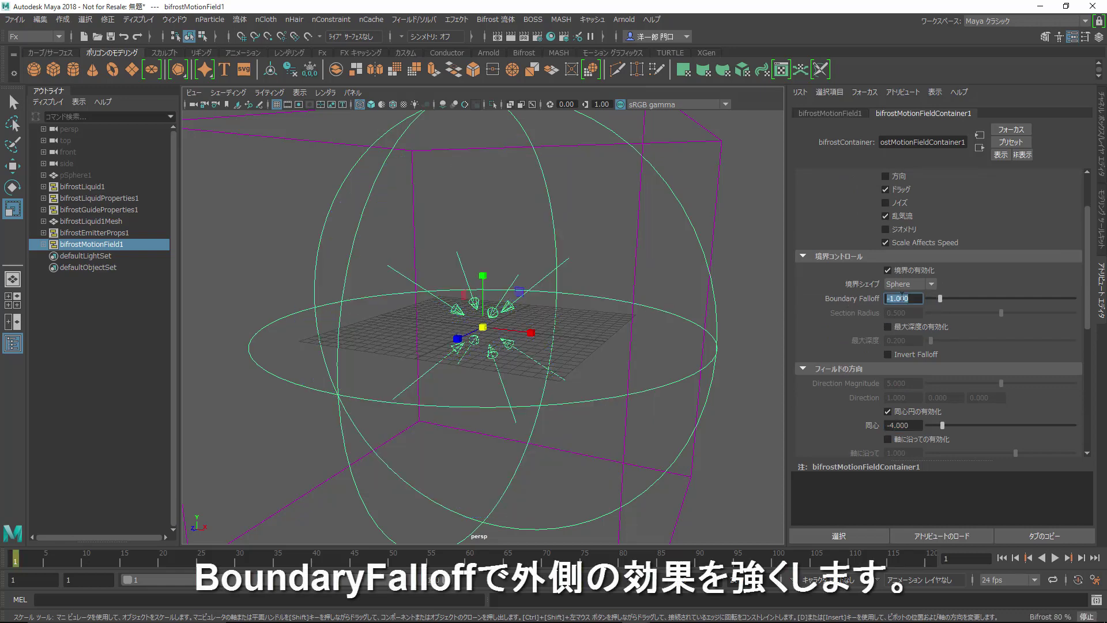
pyautogui.scroll(-8, 857, 320)
pyautogui.scroll(-3, 859, 324)
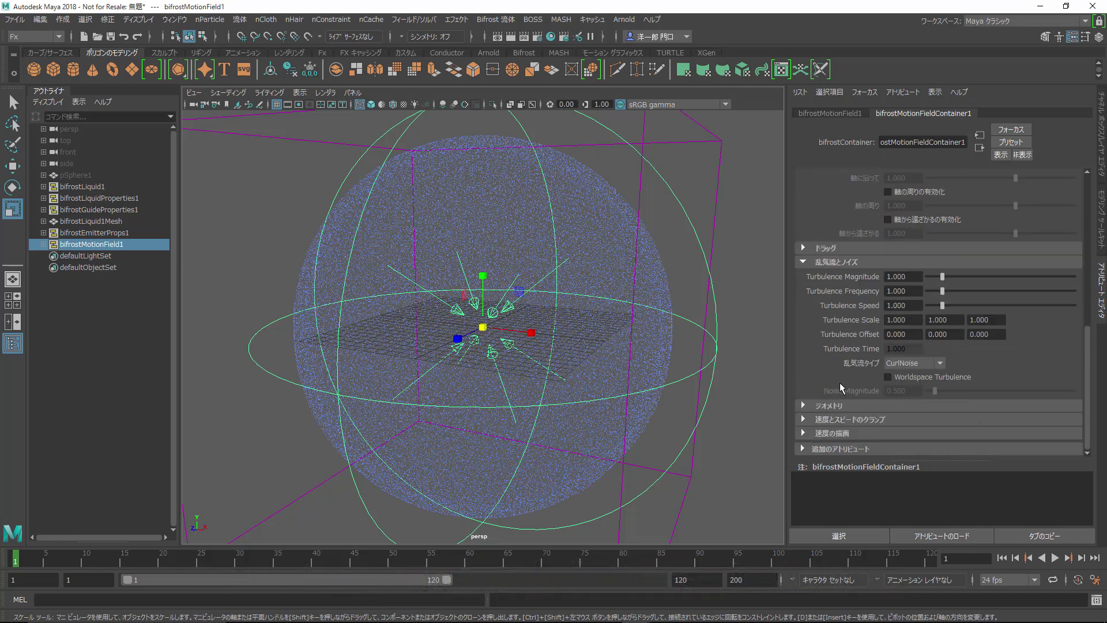
# Turn on Draw Velocity Grid to show inward velocity arrows in the liquid.
pyautogui.click(810, 434)
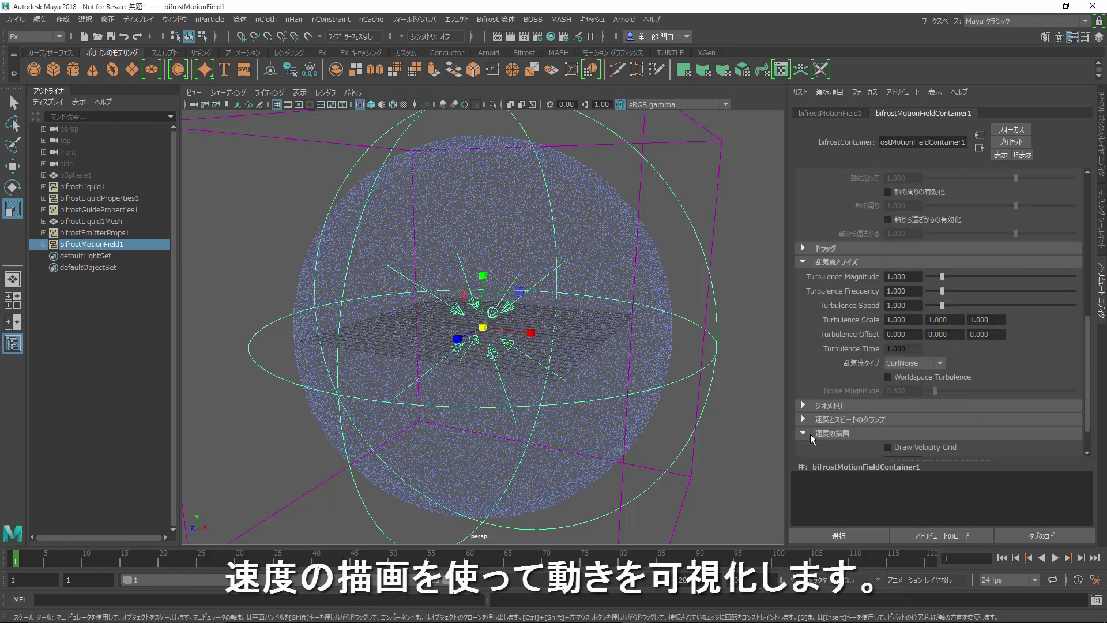
pyautogui.click(888, 448)
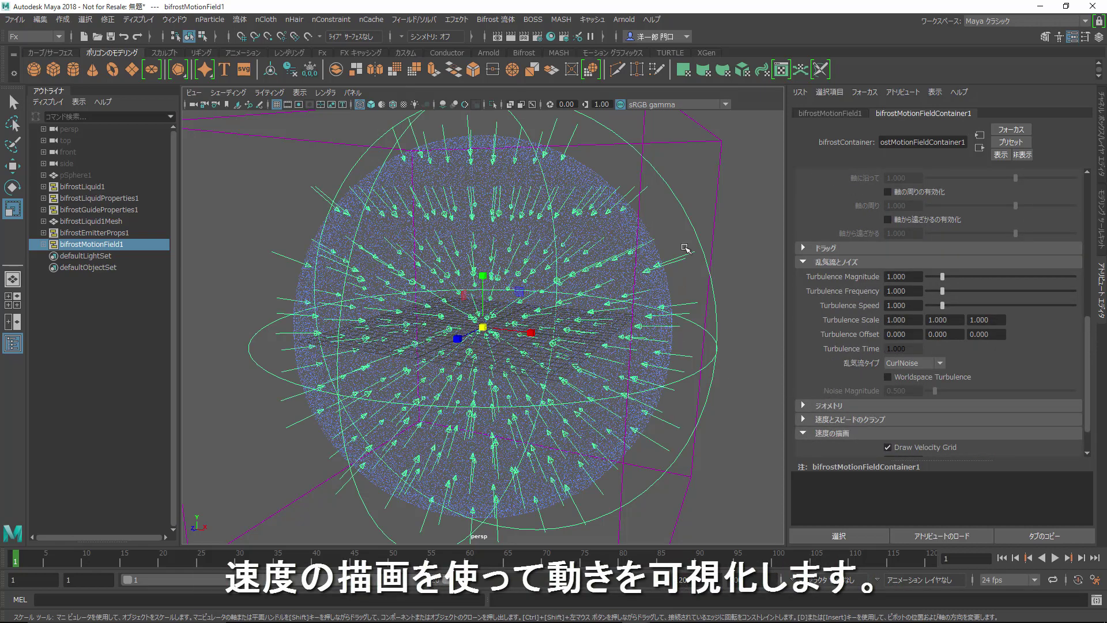
pyautogui.moveTo(685, 248)
pyautogui.keyDown('alt'); pyautogui.mouseDown()
pyautogui.moveTo(657, 252)
pyautogui.moveTo(684, 237)
pyautogui.mouseUp(); pyautogui.keyUp('alt')
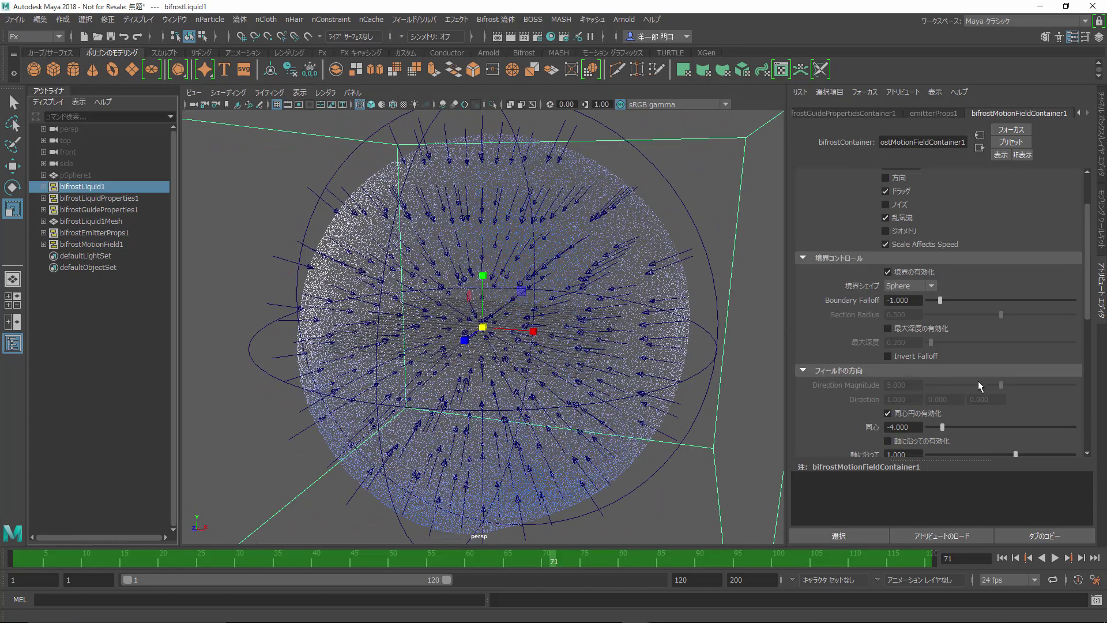
# Play the liquid simulation, restart it, and stop at frame 105.
pyautogui.click(1057, 558)
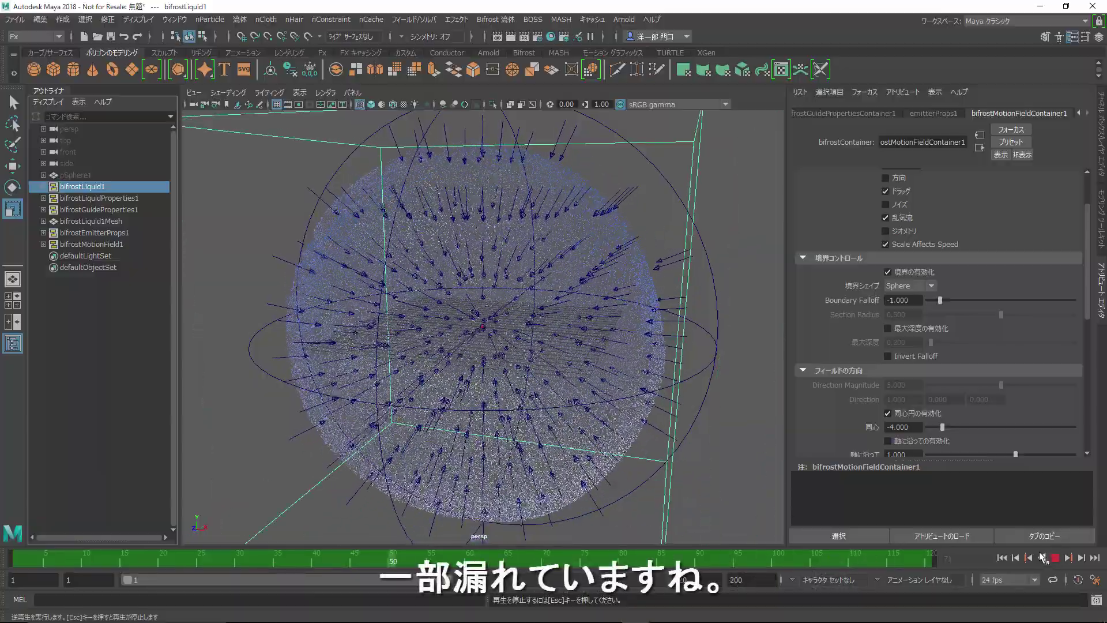
pyautogui.press('Escape')
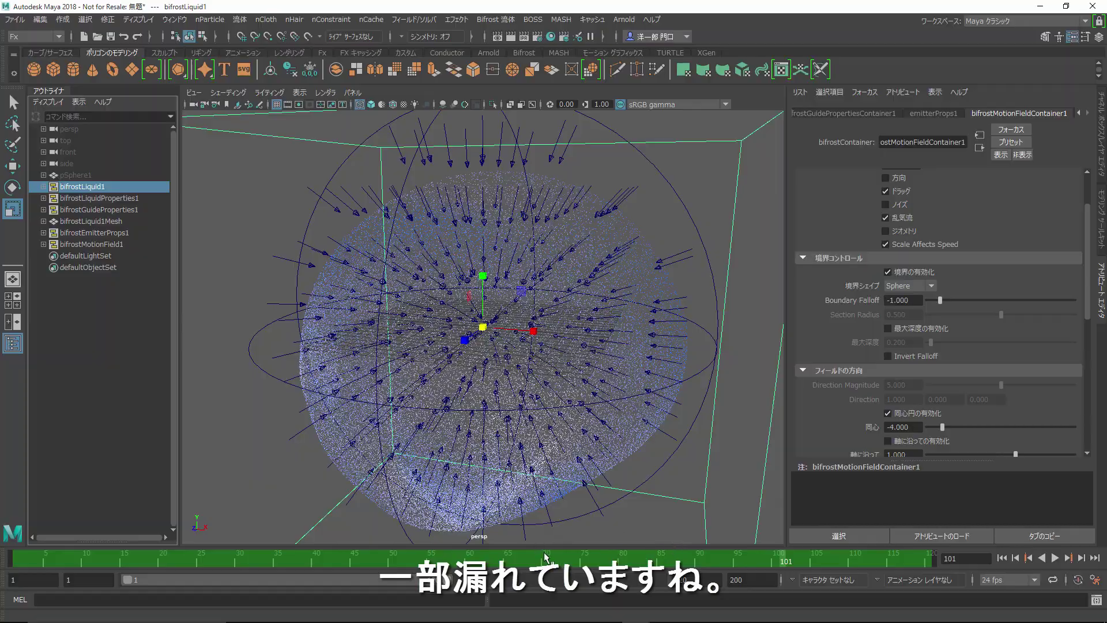
pyautogui.hotkey('alt', 'v')
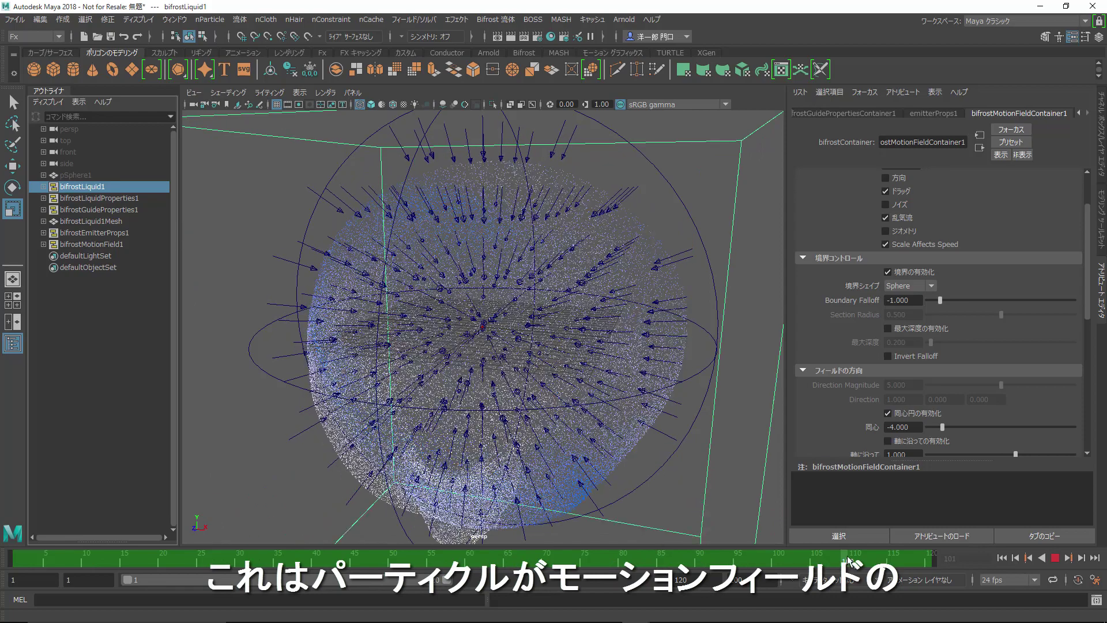
pyautogui.press('Escape')
# Select the motion field and scale it up to about 23.1 on all axes.
pyautogui.click(699, 417)
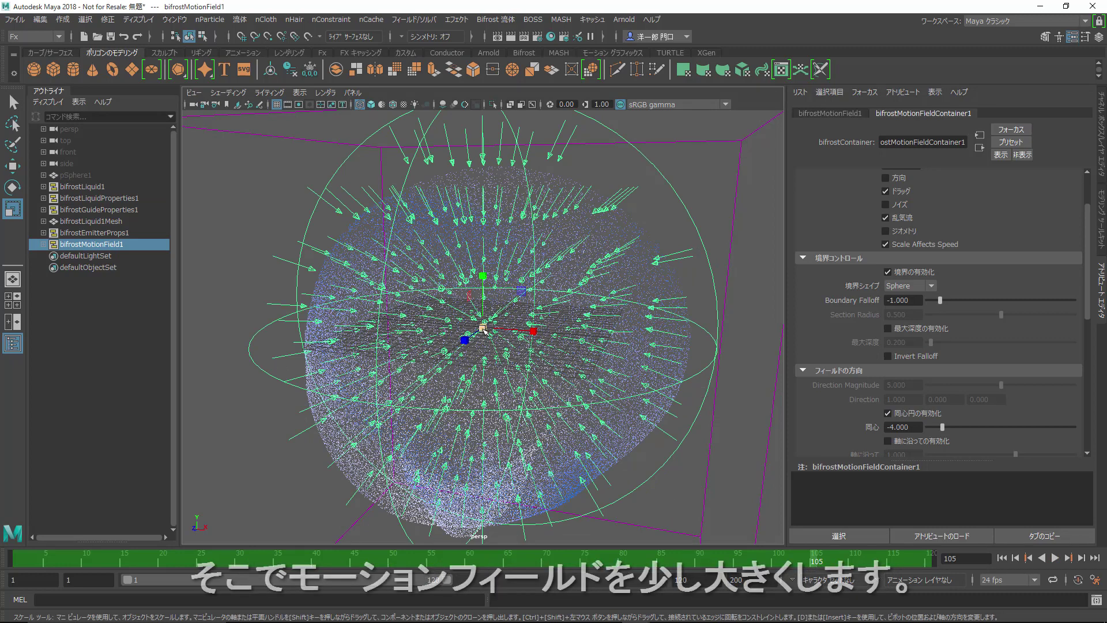
pyautogui.moveTo(484, 326); pyautogui.dragTo(520, 321)
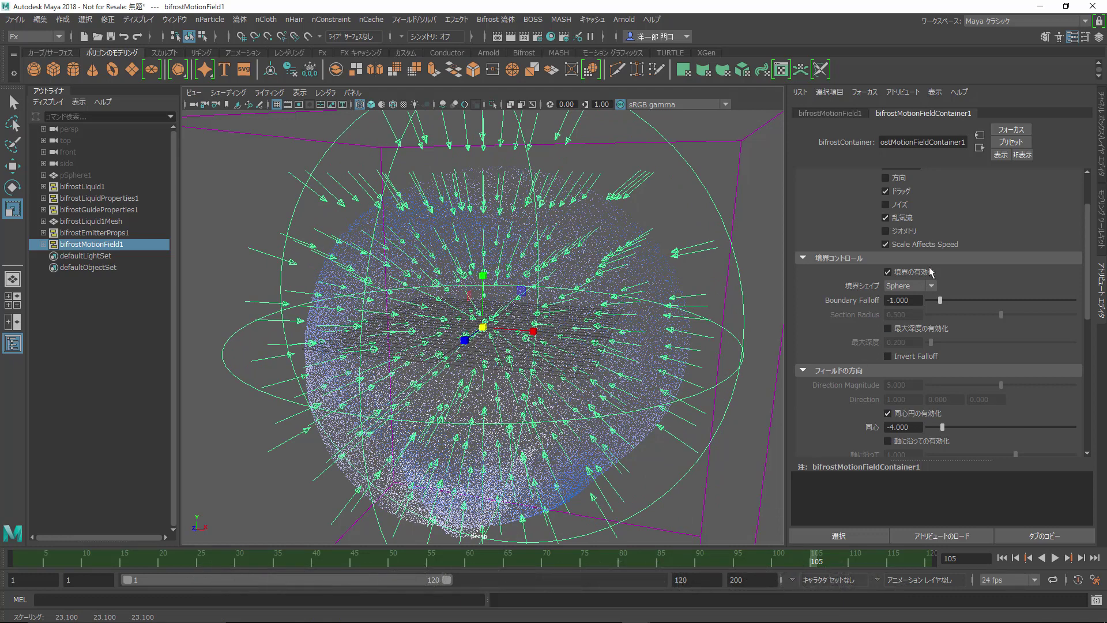
pyautogui.scroll(3, 933, 263)
# Select bifrostLiquid1 and expand Color Channel Remap in liquidShape1.
pyautogui.click(77, 188)
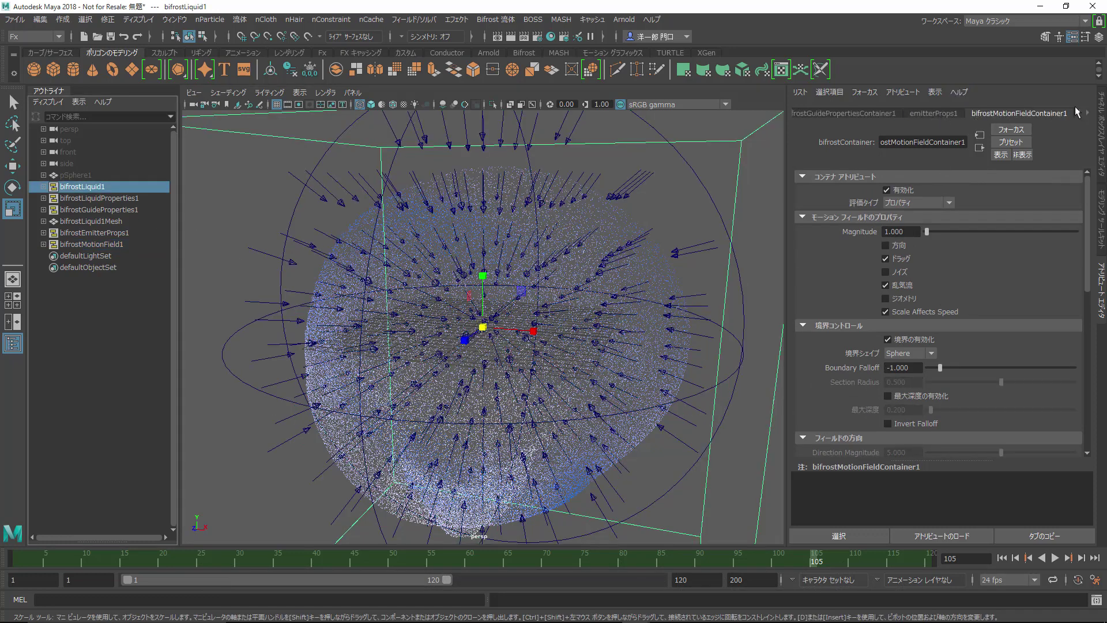
pyautogui.click(1080, 115)
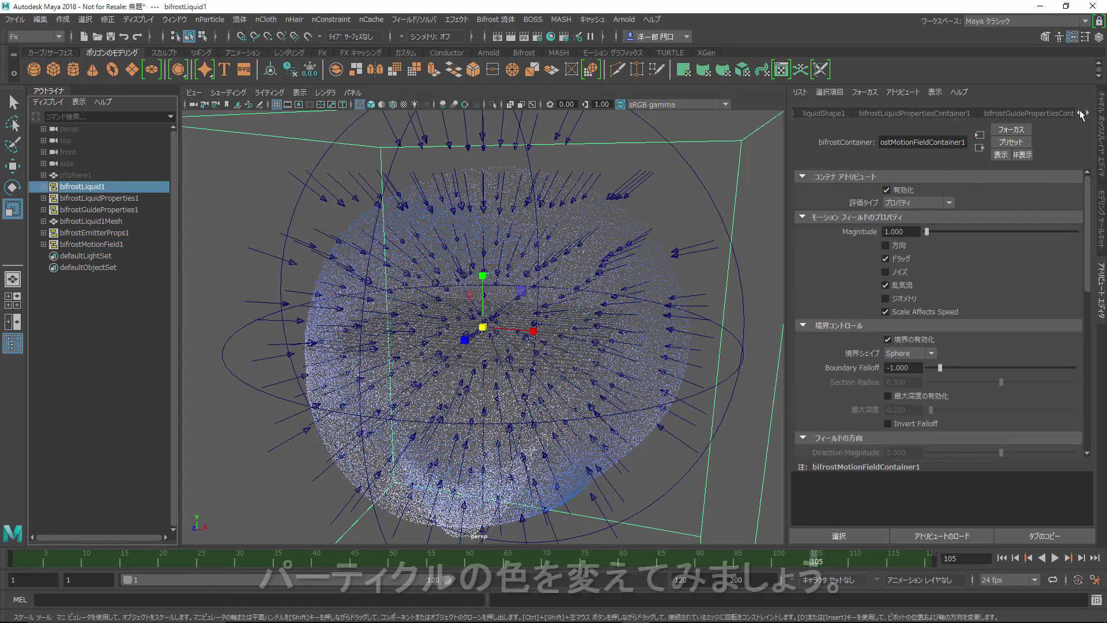
pyautogui.click(902, 113)
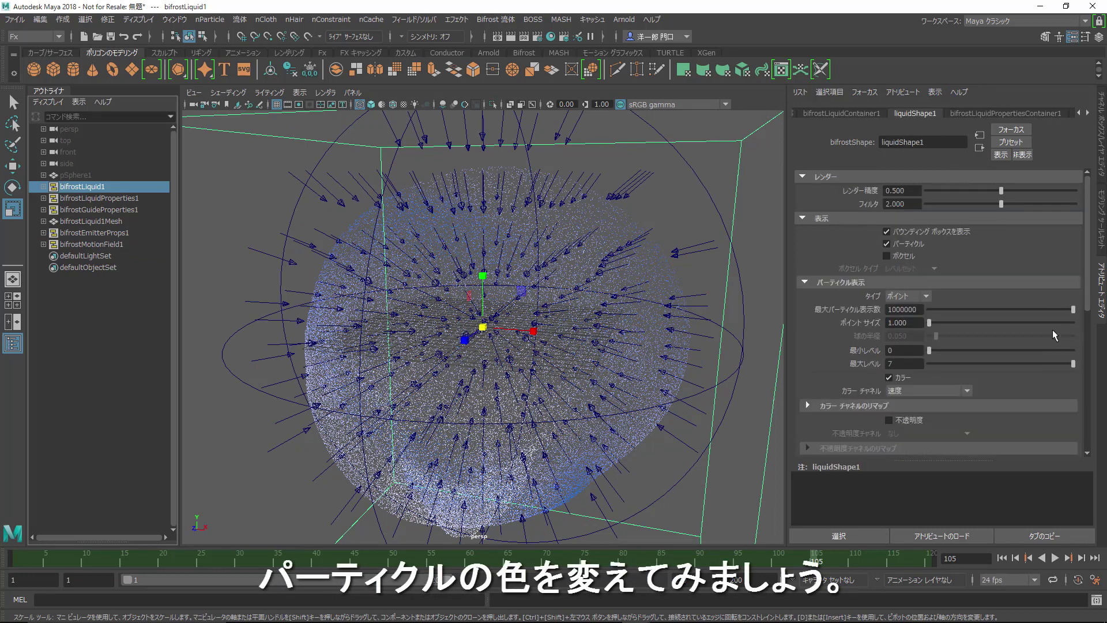
pyautogui.click(816, 407)
pyautogui.scroll(-4, 935, 357)
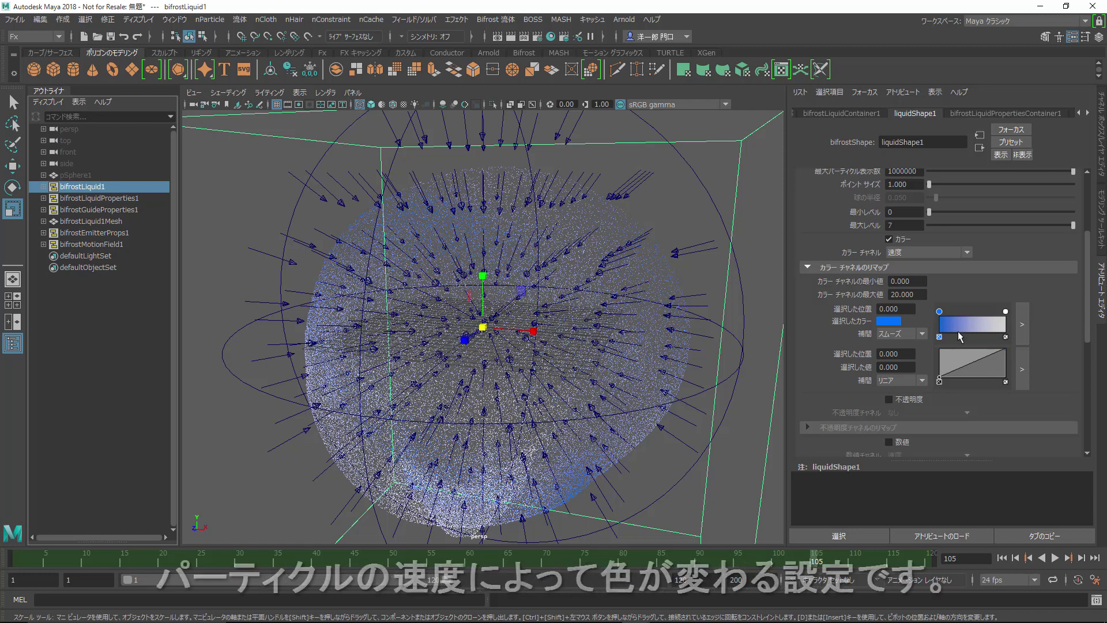
# Set the velocity colour gradient to run from deep blue to cyan.
pyautogui.click(893, 326)
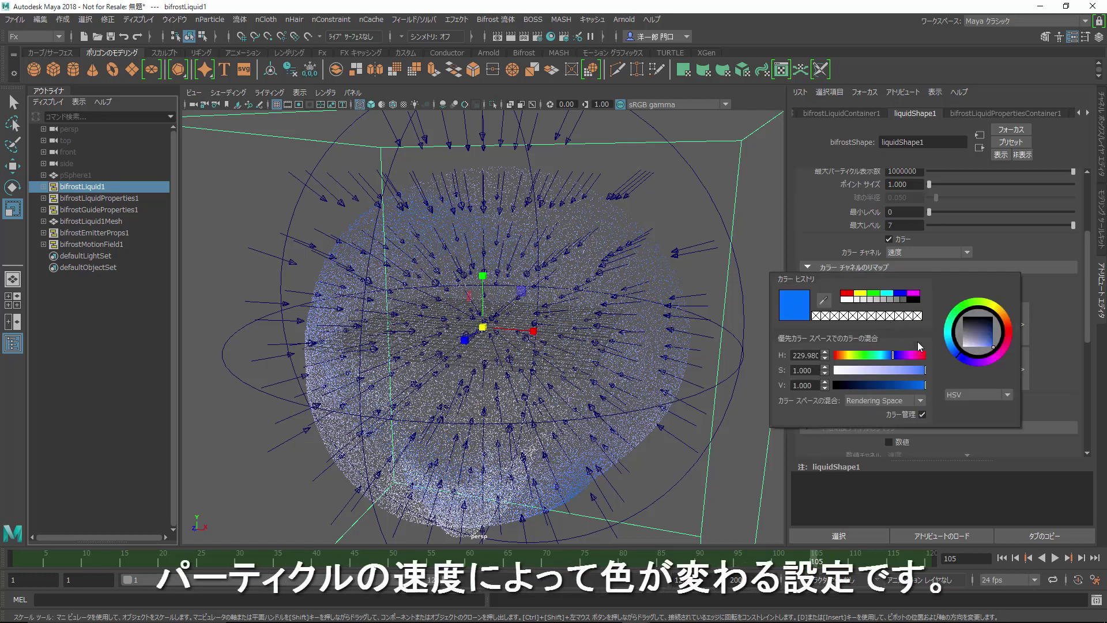
pyautogui.click(960, 361)
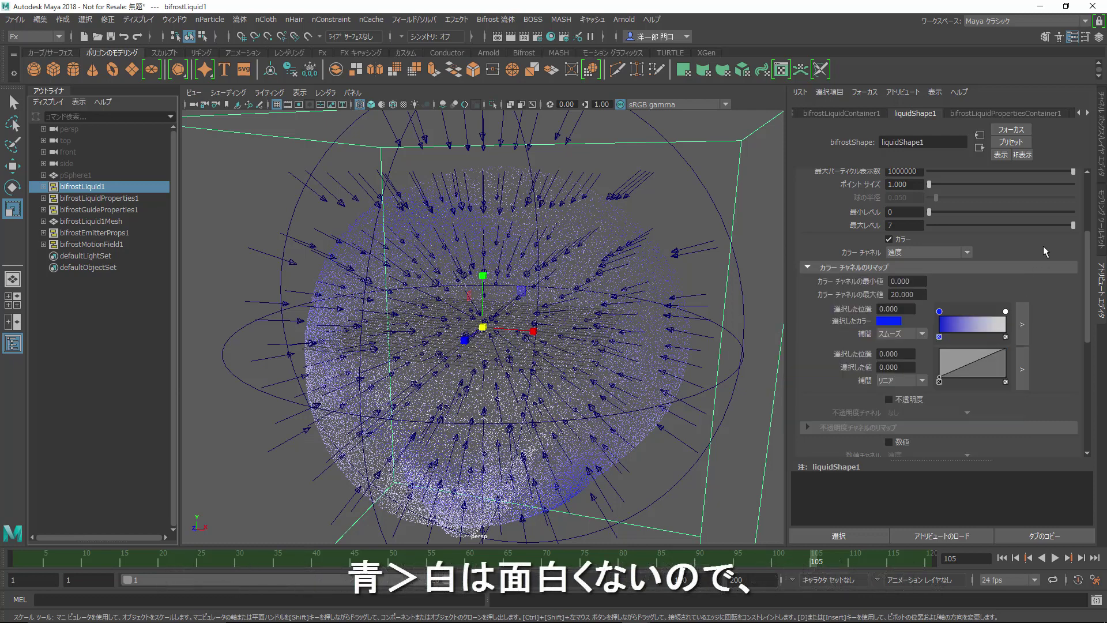
pyautogui.click(1006, 312)
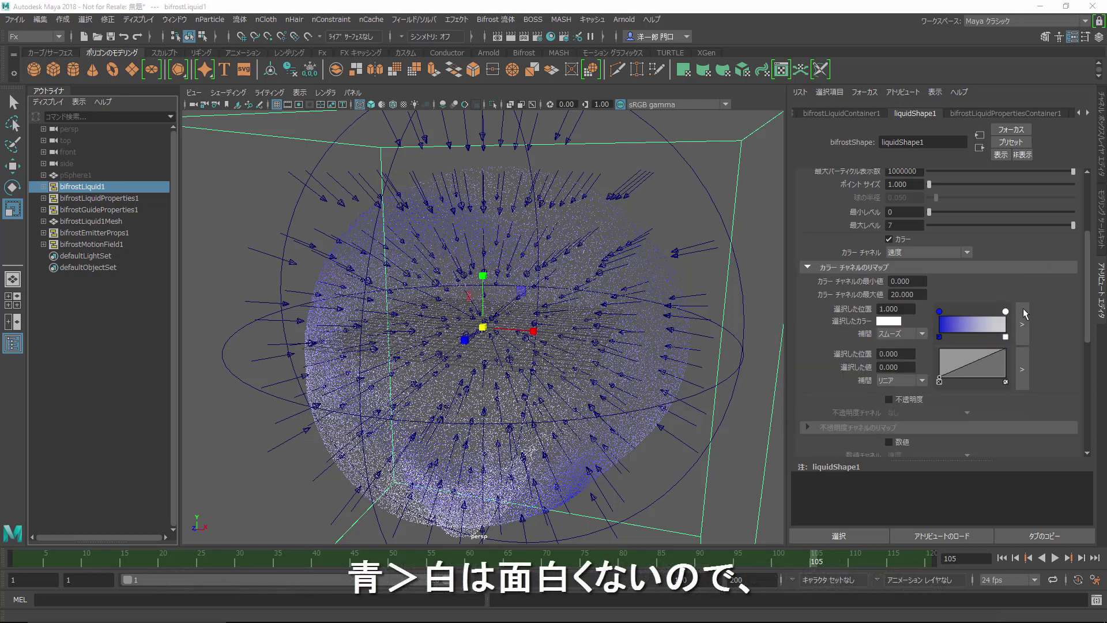
pyautogui.click(892, 321)
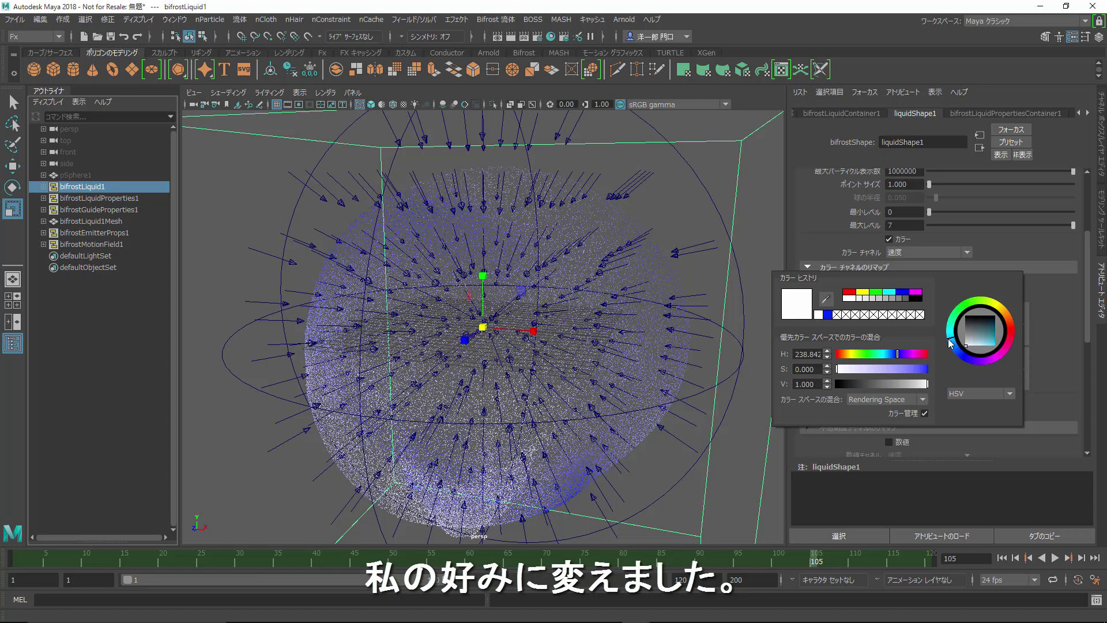
pyautogui.moveTo(984, 346); pyautogui.dragTo(1003, 355)
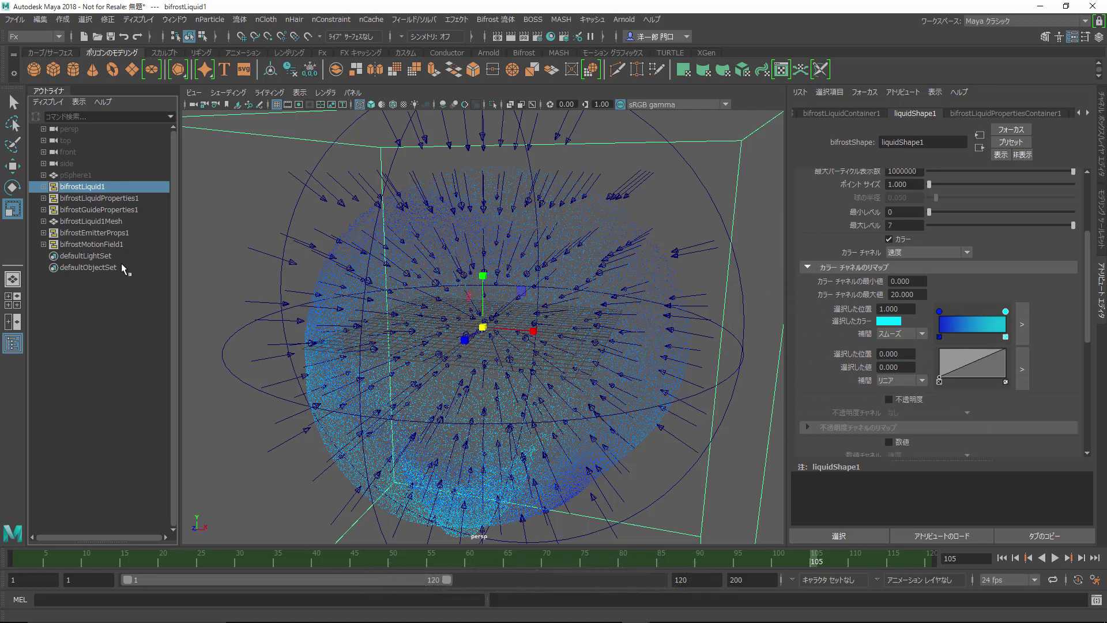
# Add Bifrost foam to the liquid and make its remap colour light cyan.
pyautogui.click(496, 19)
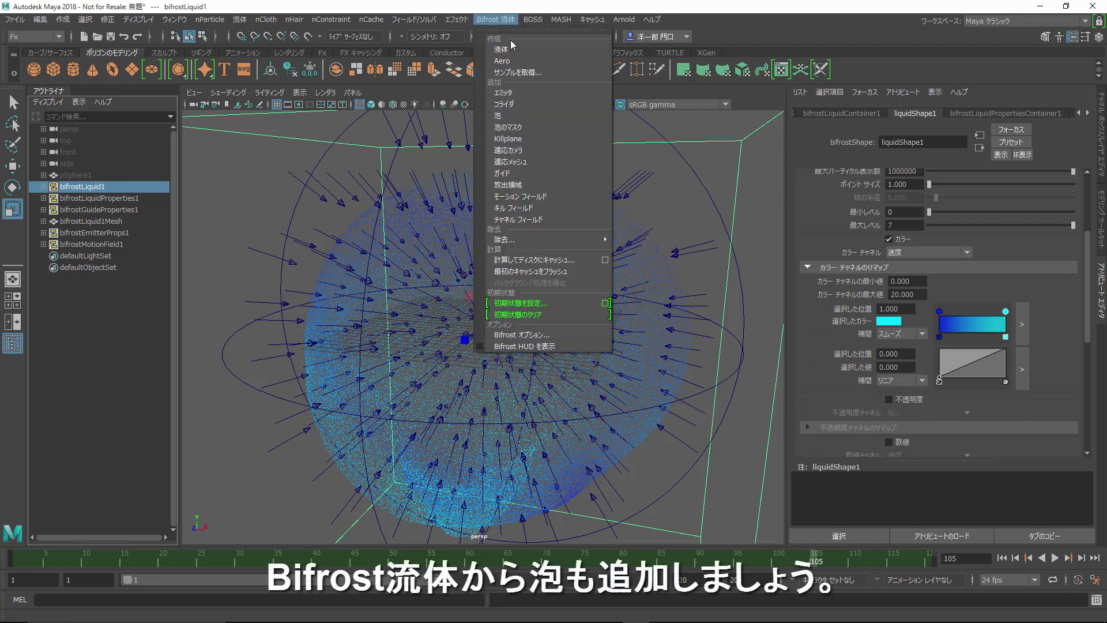
pyautogui.click(529, 116)
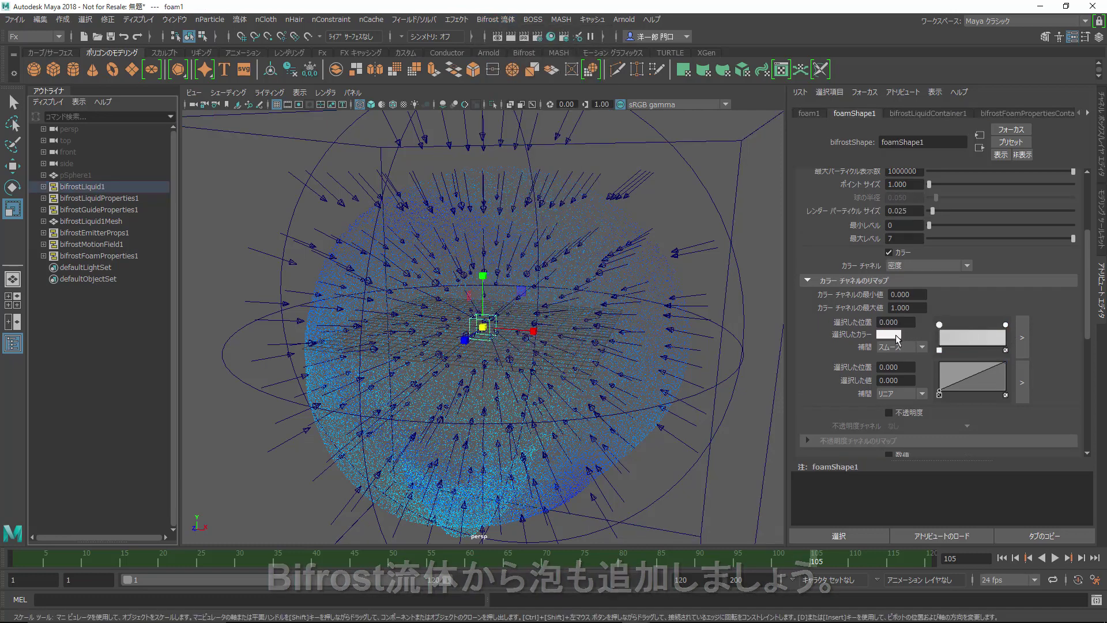
pyautogui.click(889, 334)
pyautogui.moveTo(961, 362)
pyautogui.mouseDown()
pyautogui.moveTo(985, 358)
pyautogui.moveTo(986, 374)
pyautogui.mouseUp()
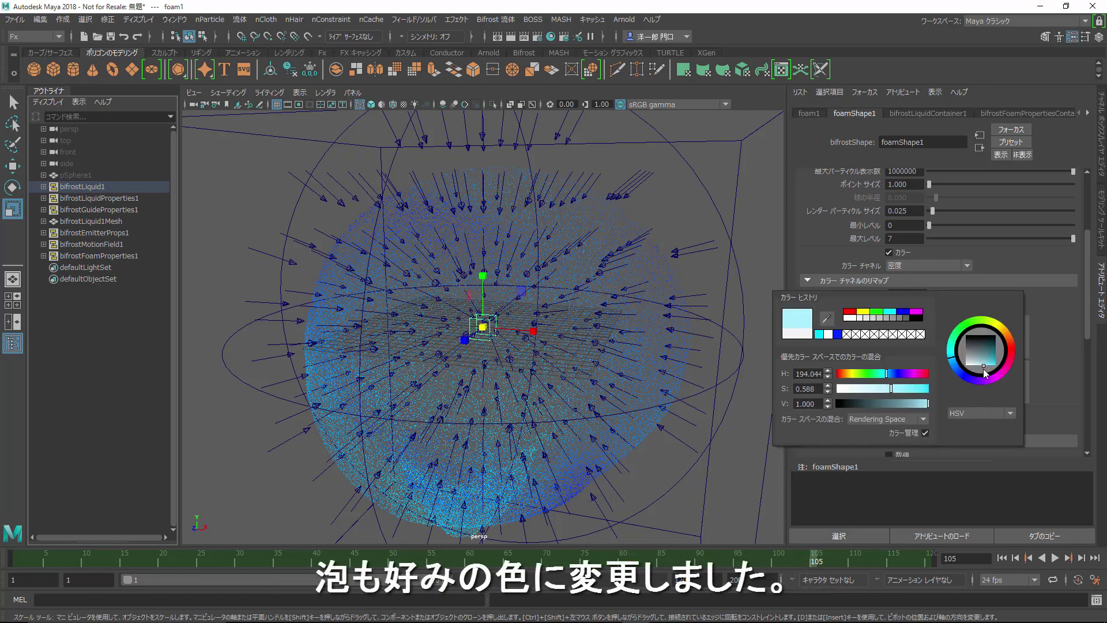
pyautogui.click(1048, 306)
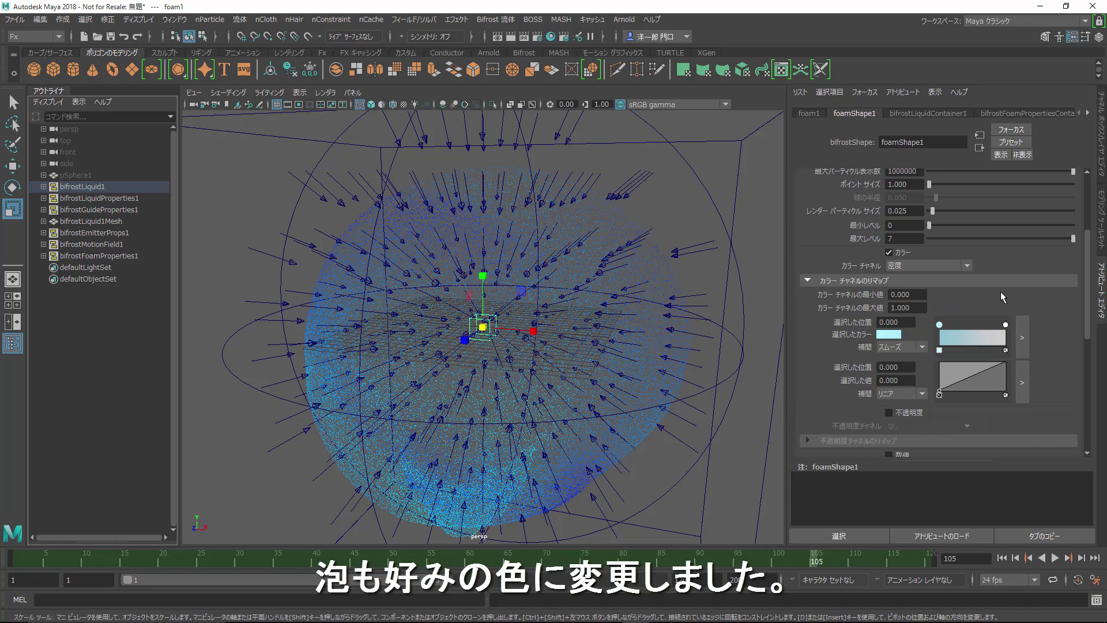
# Play back the liquid-and-foam simulation, restarting playback to watch it loop past frame 100.
pyautogui.click(1055, 559)
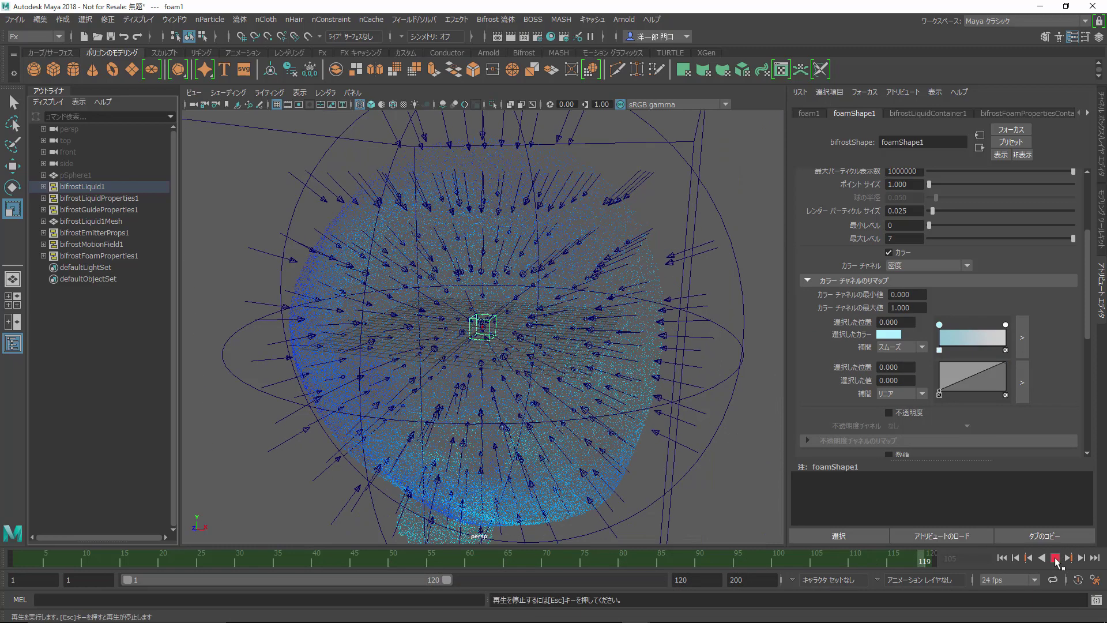
pyautogui.click(1055, 558)
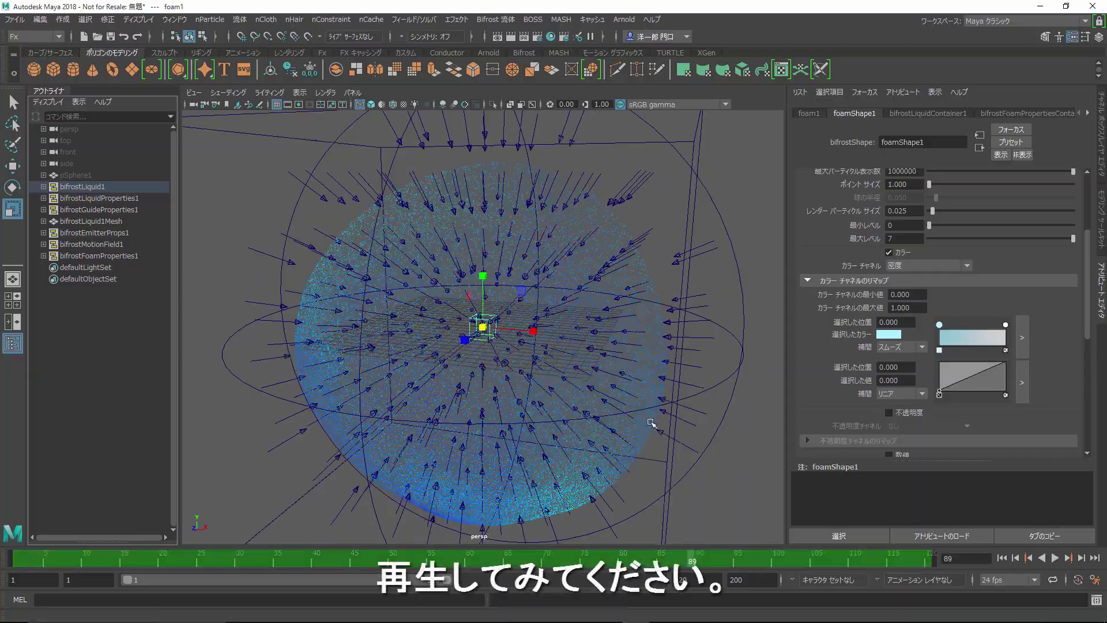
pyautogui.click(1056, 559)
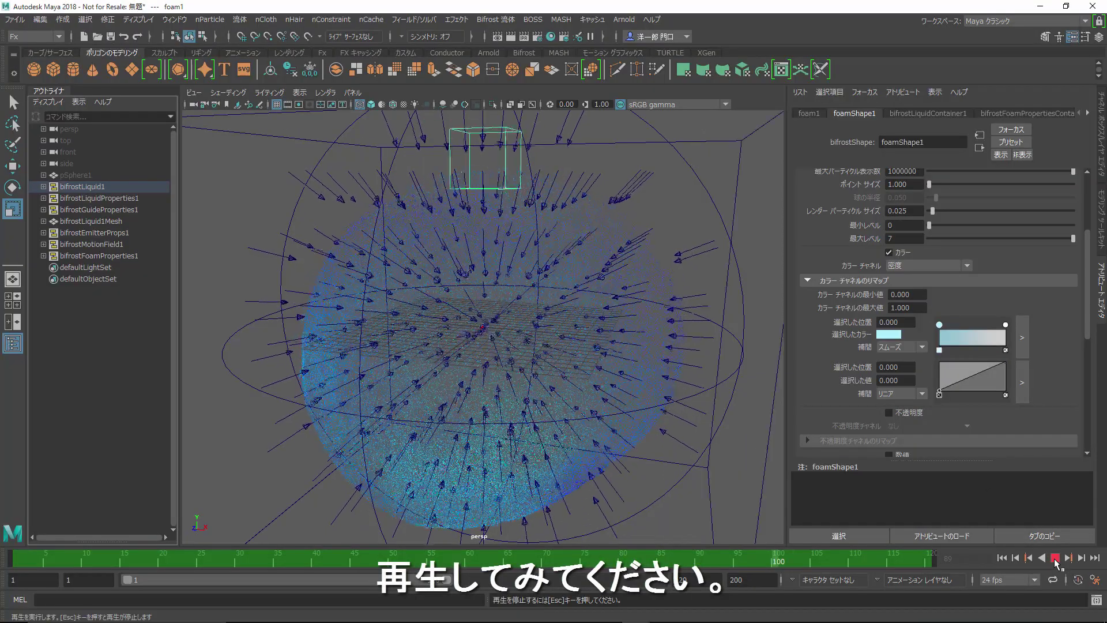